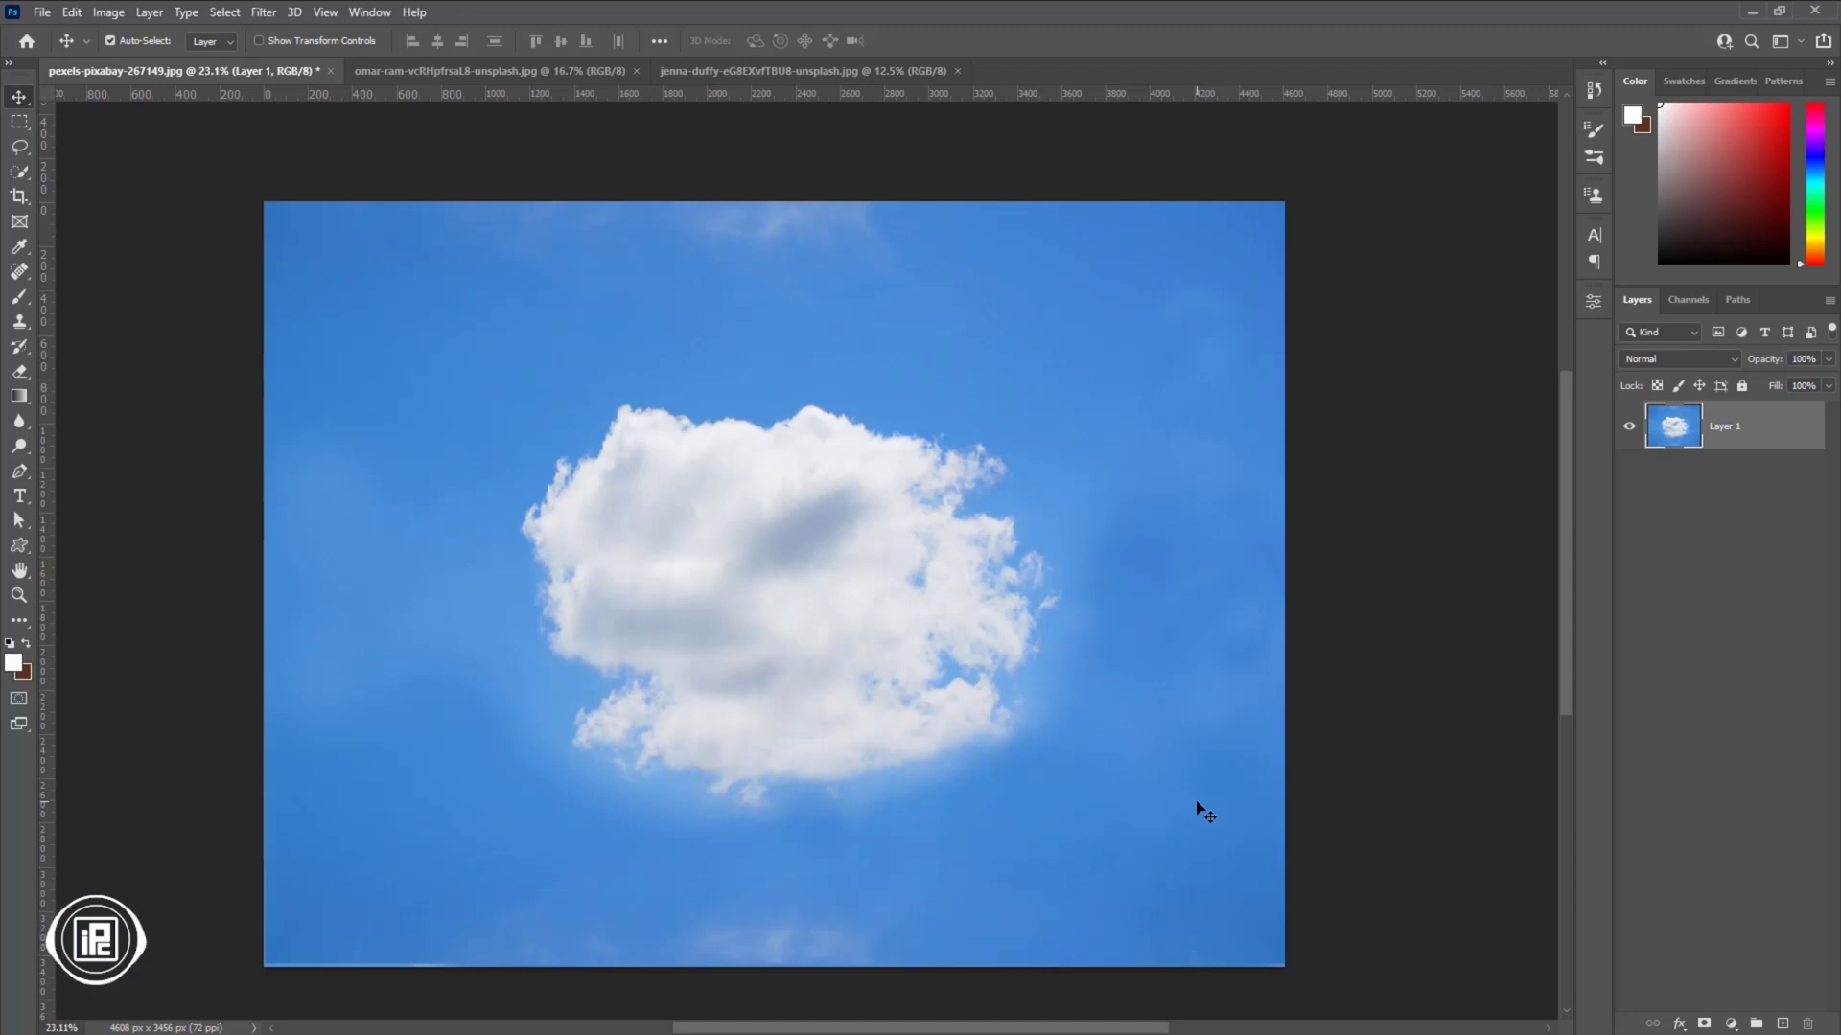
Select the blue sky, reflection patches and halo with Magic Wand, then invert to the cloud
{"action": "left_click", "coordinate": [25, 174]}
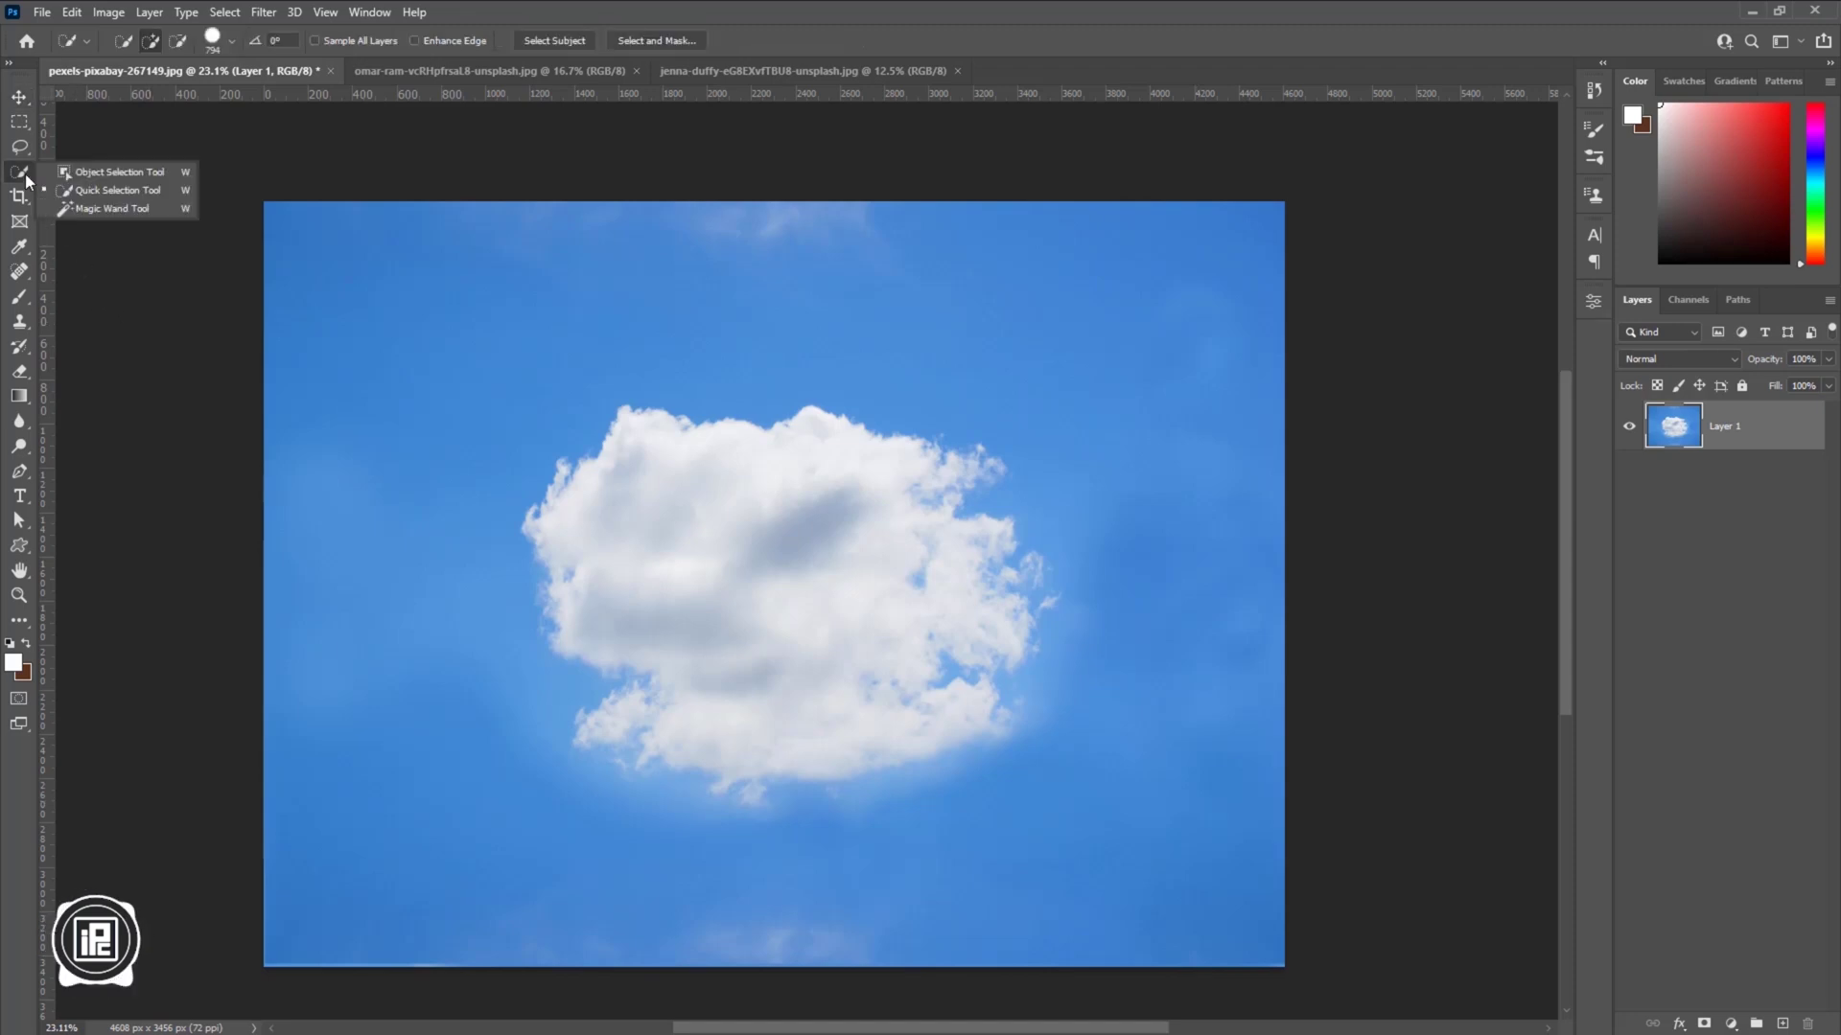
{"action": "left_click", "coordinate": [117, 213]}
{"action": "left_click", "coordinate": [687, 284]}
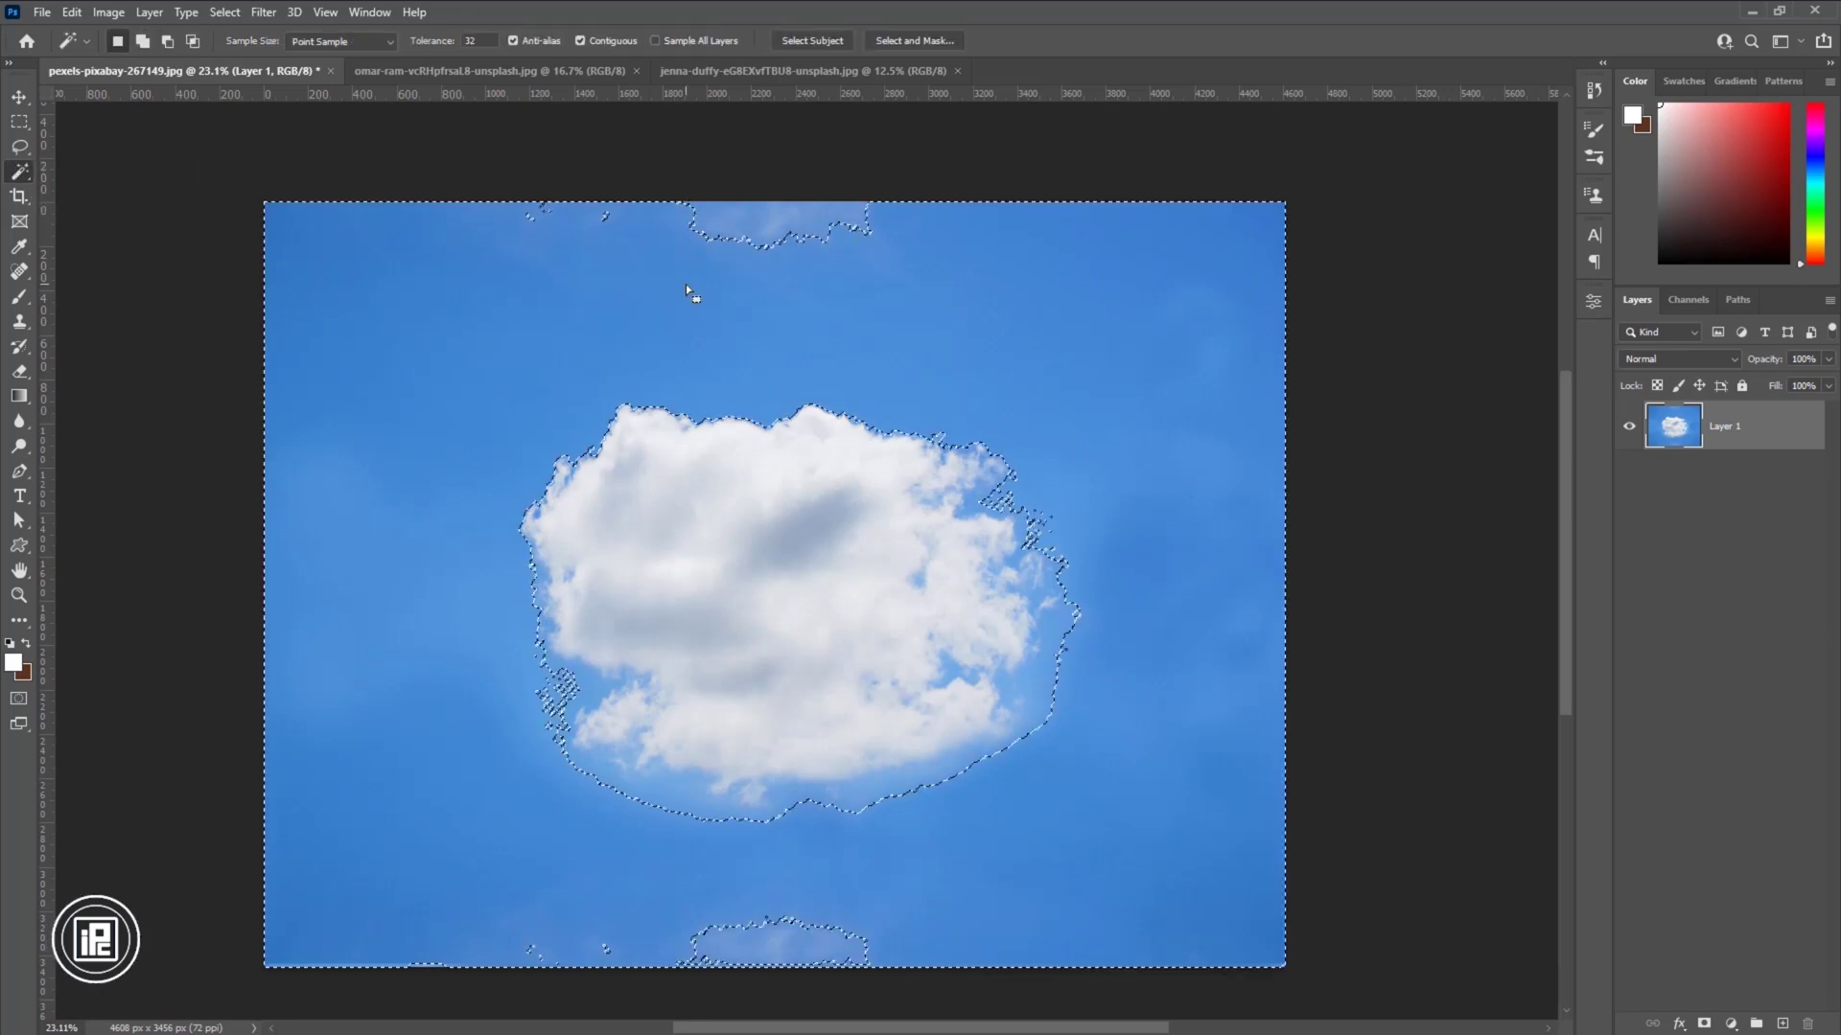
{"action": "left_click", "coordinate": [142, 40]}
{"action": "left_click", "coordinate": [763, 226]}
{"action": "left_click", "coordinate": [781, 941]}
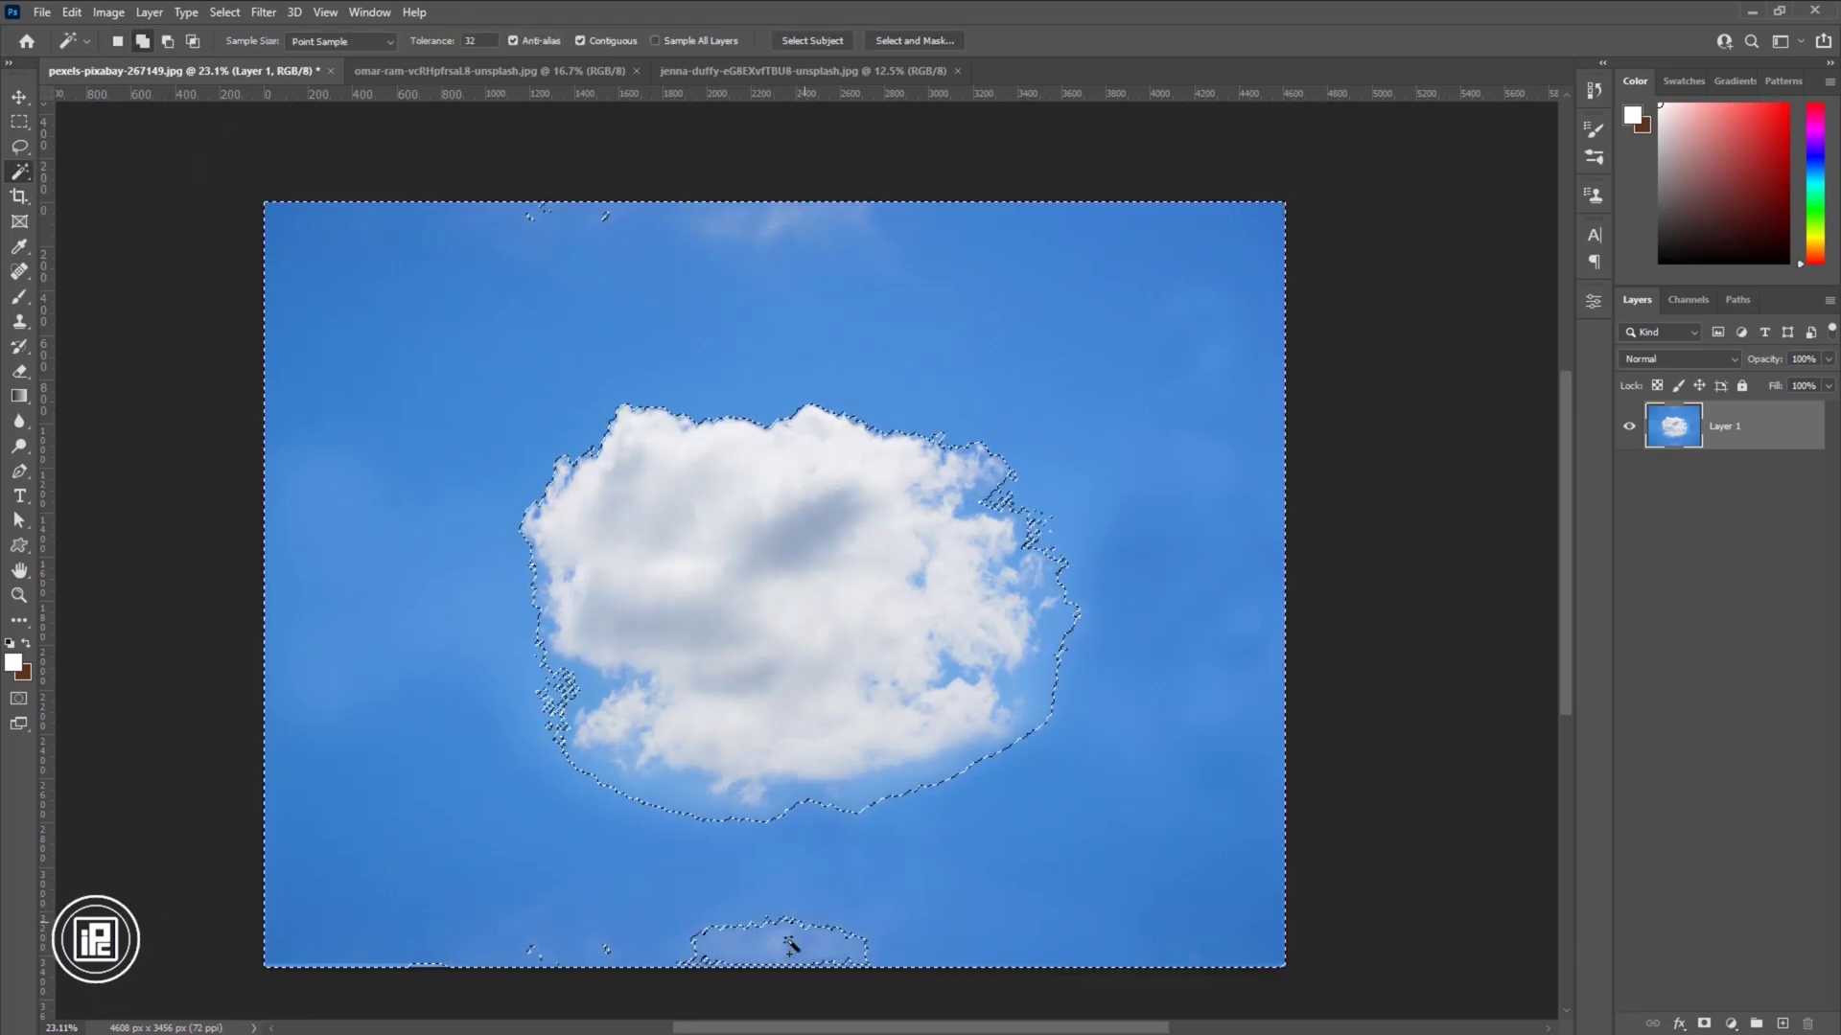
{"action": "left_click", "coordinate": [678, 802]}
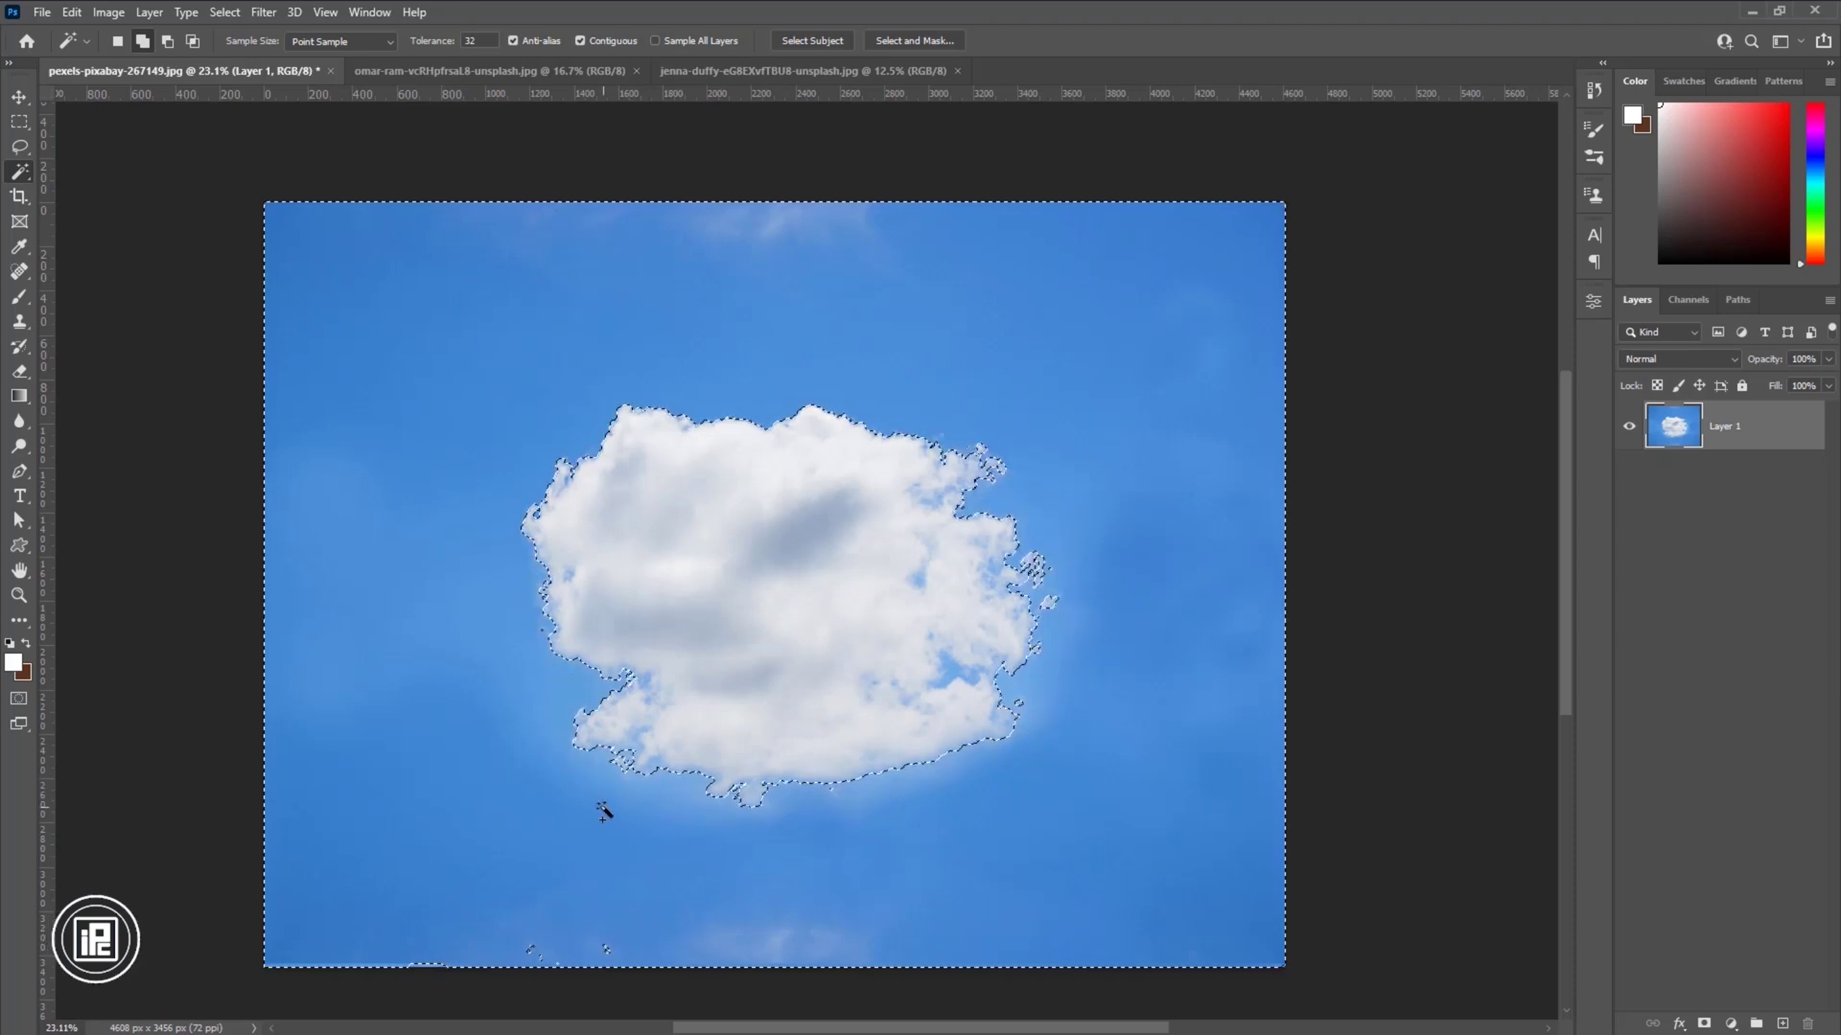
{"action": "left_click", "coordinate": [224, 11]}
{"action": "left_click", "coordinate": [238, 78]}
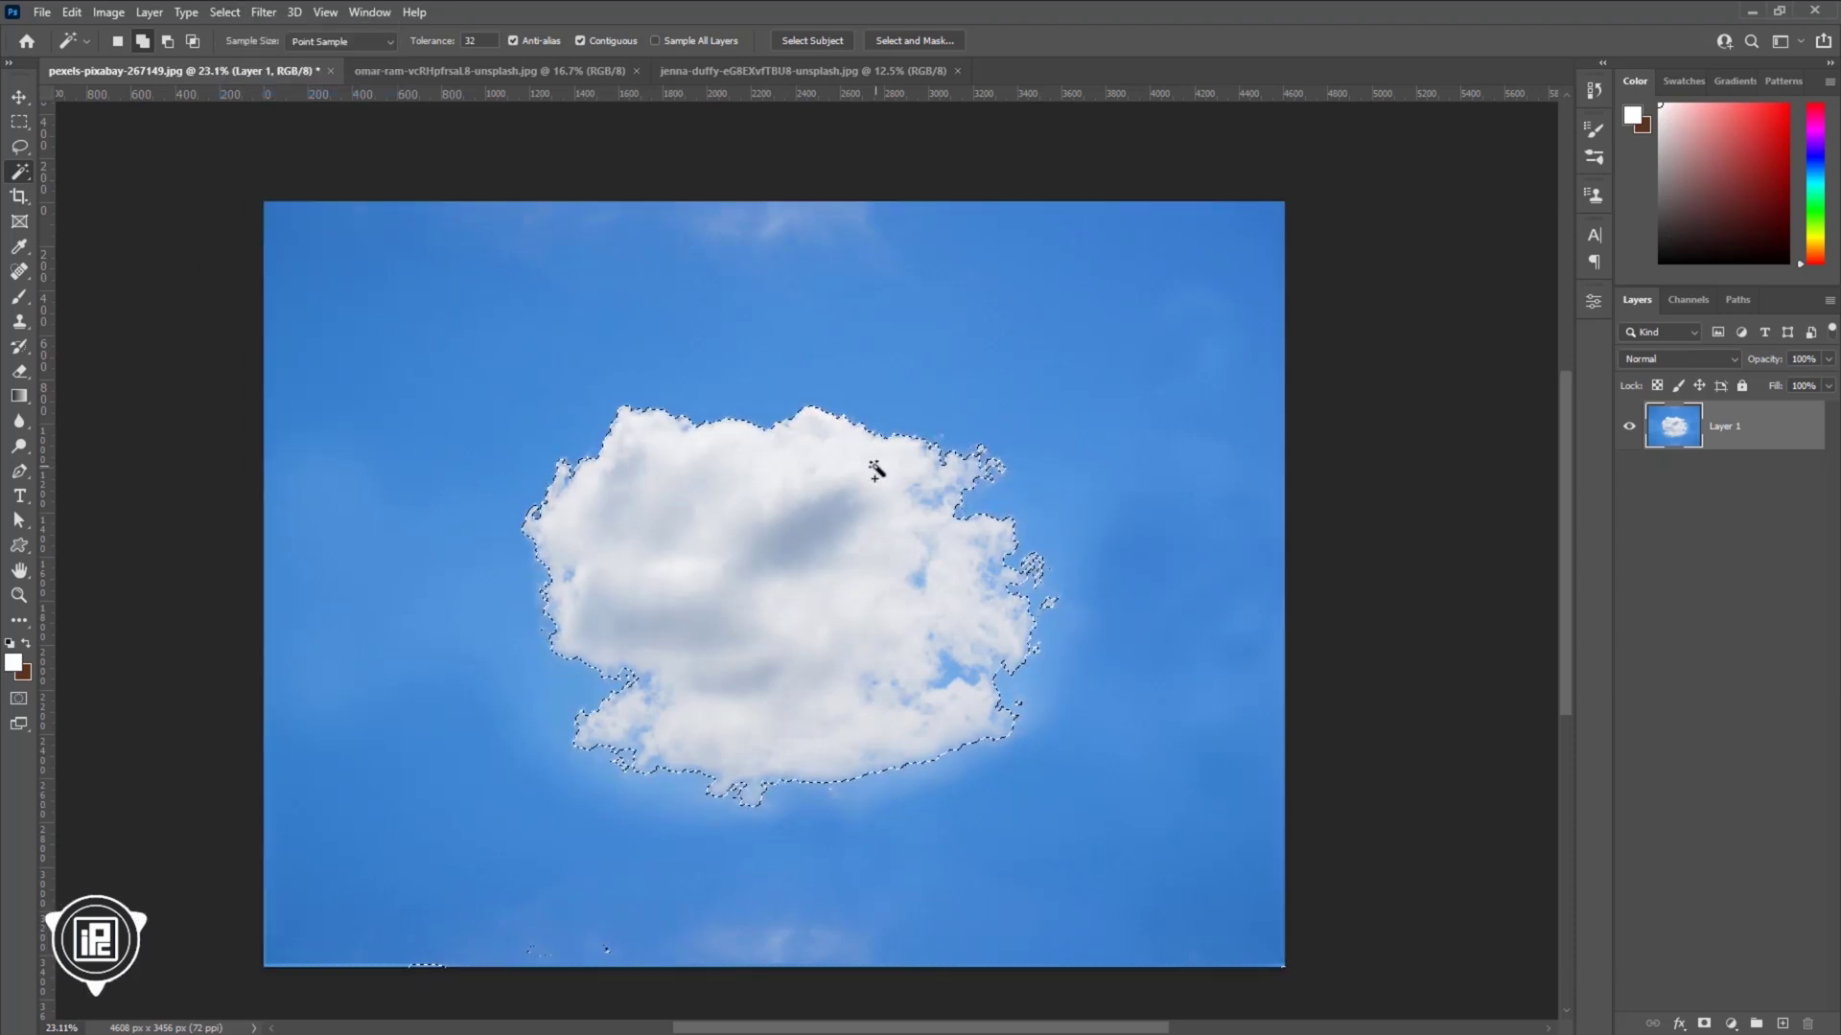
Mask Layer 1 to the cloud and add a navy Solid Color fill beneath it
{"action": "left_click", "coordinate": [1705, 1024]}
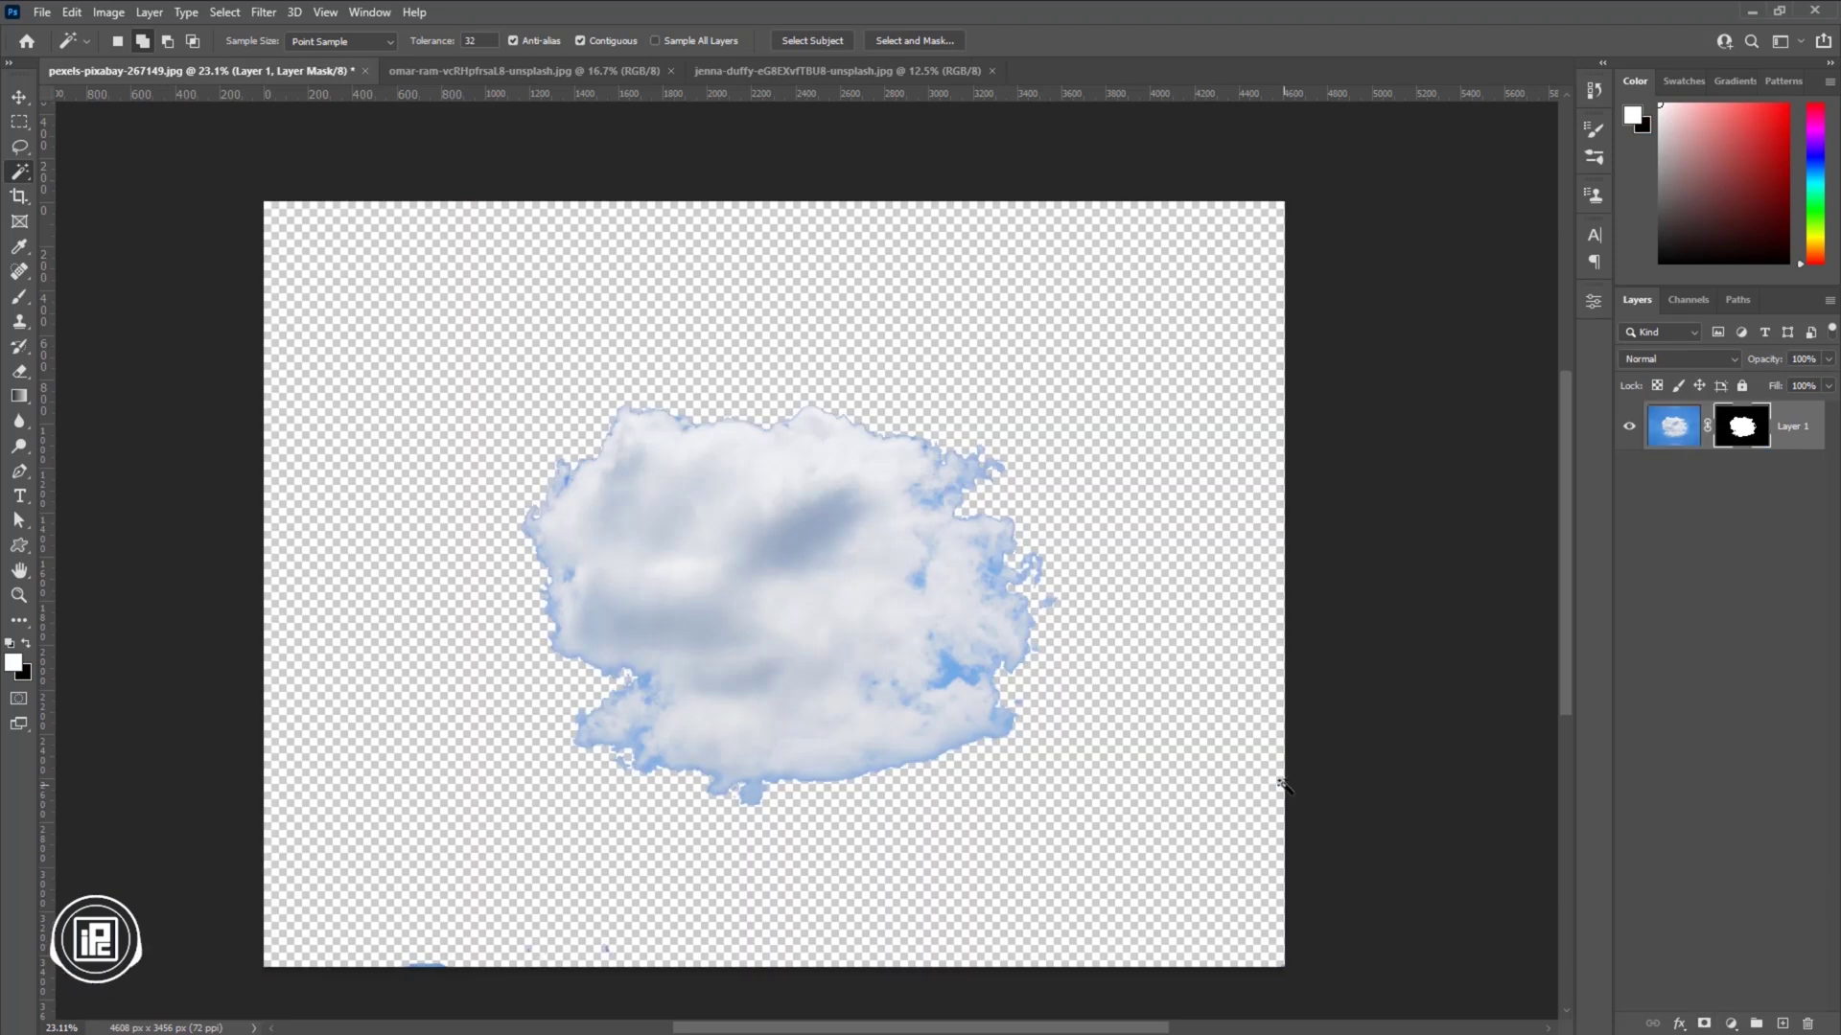
{"action": "left_click", "coordinate": [1729, 1020]}
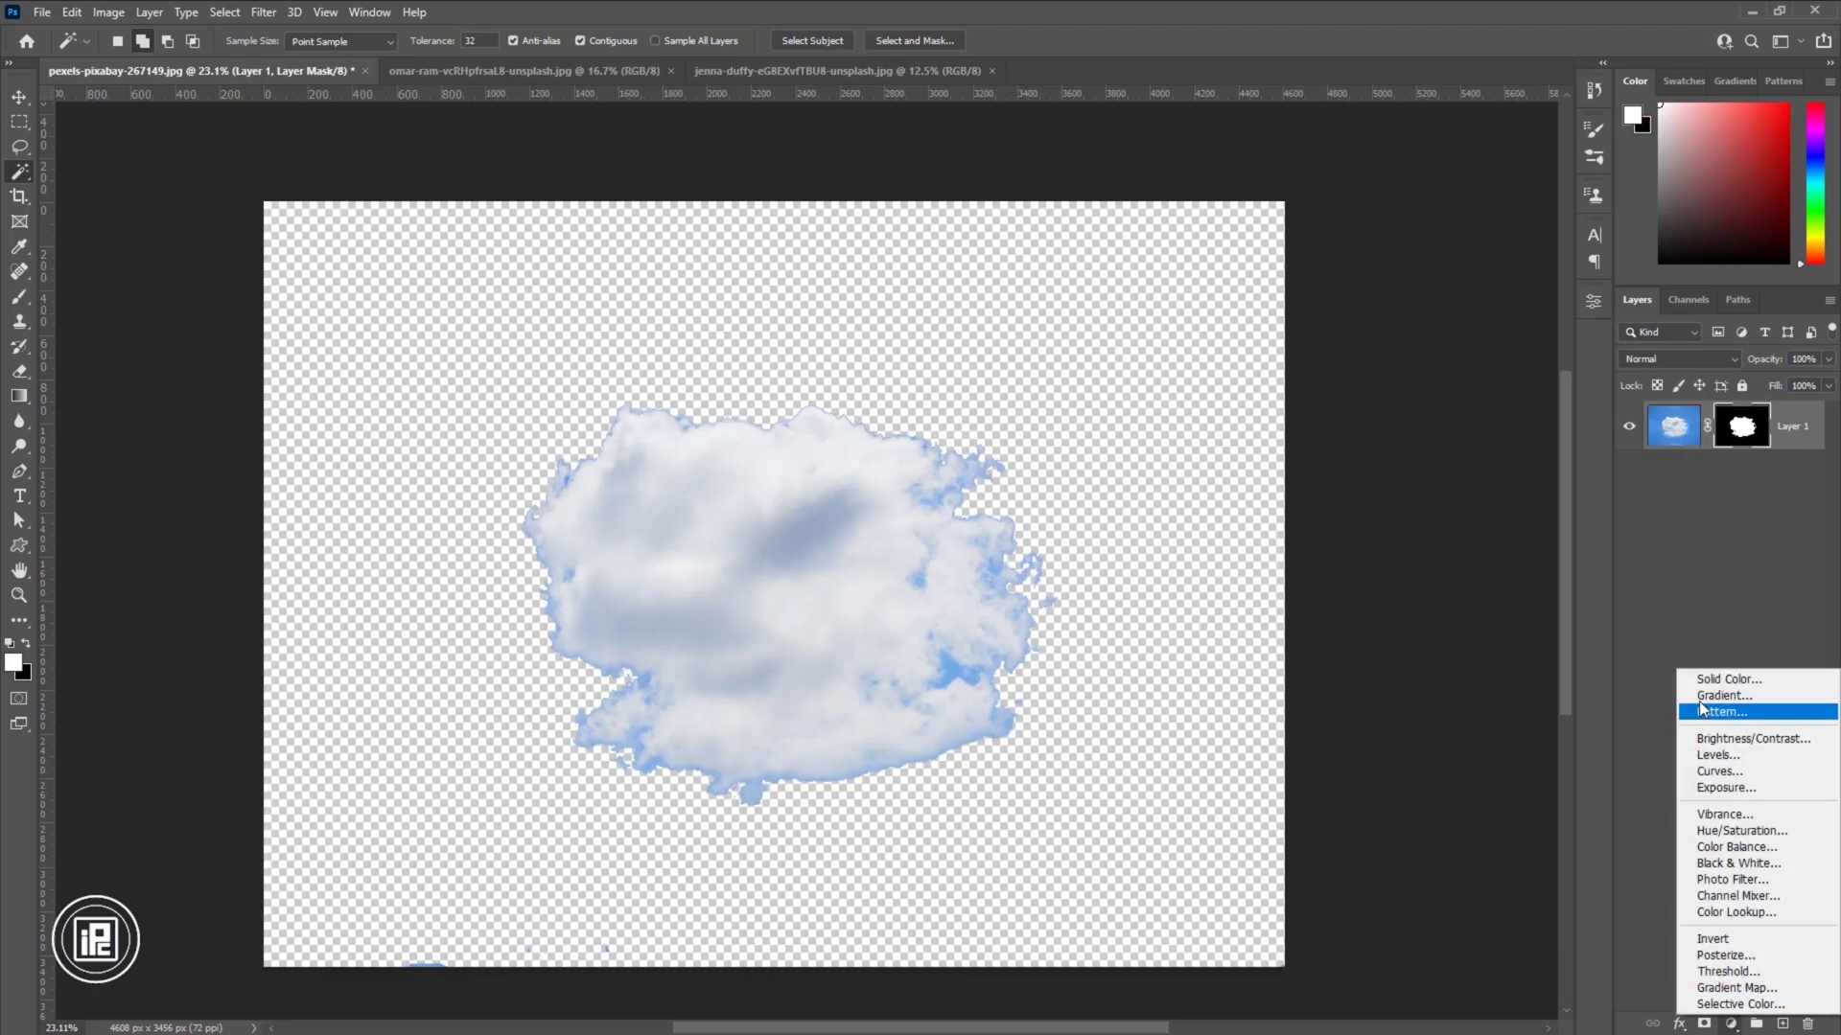
{"action": "left_click", "coordinate": [1726, 710]}
{"action": "left_click", "coordinate": [1234, 409]}
{"action": "left_click_drag", "start_coordinate": [1260, 410], "coordinate": [1263, 333]}
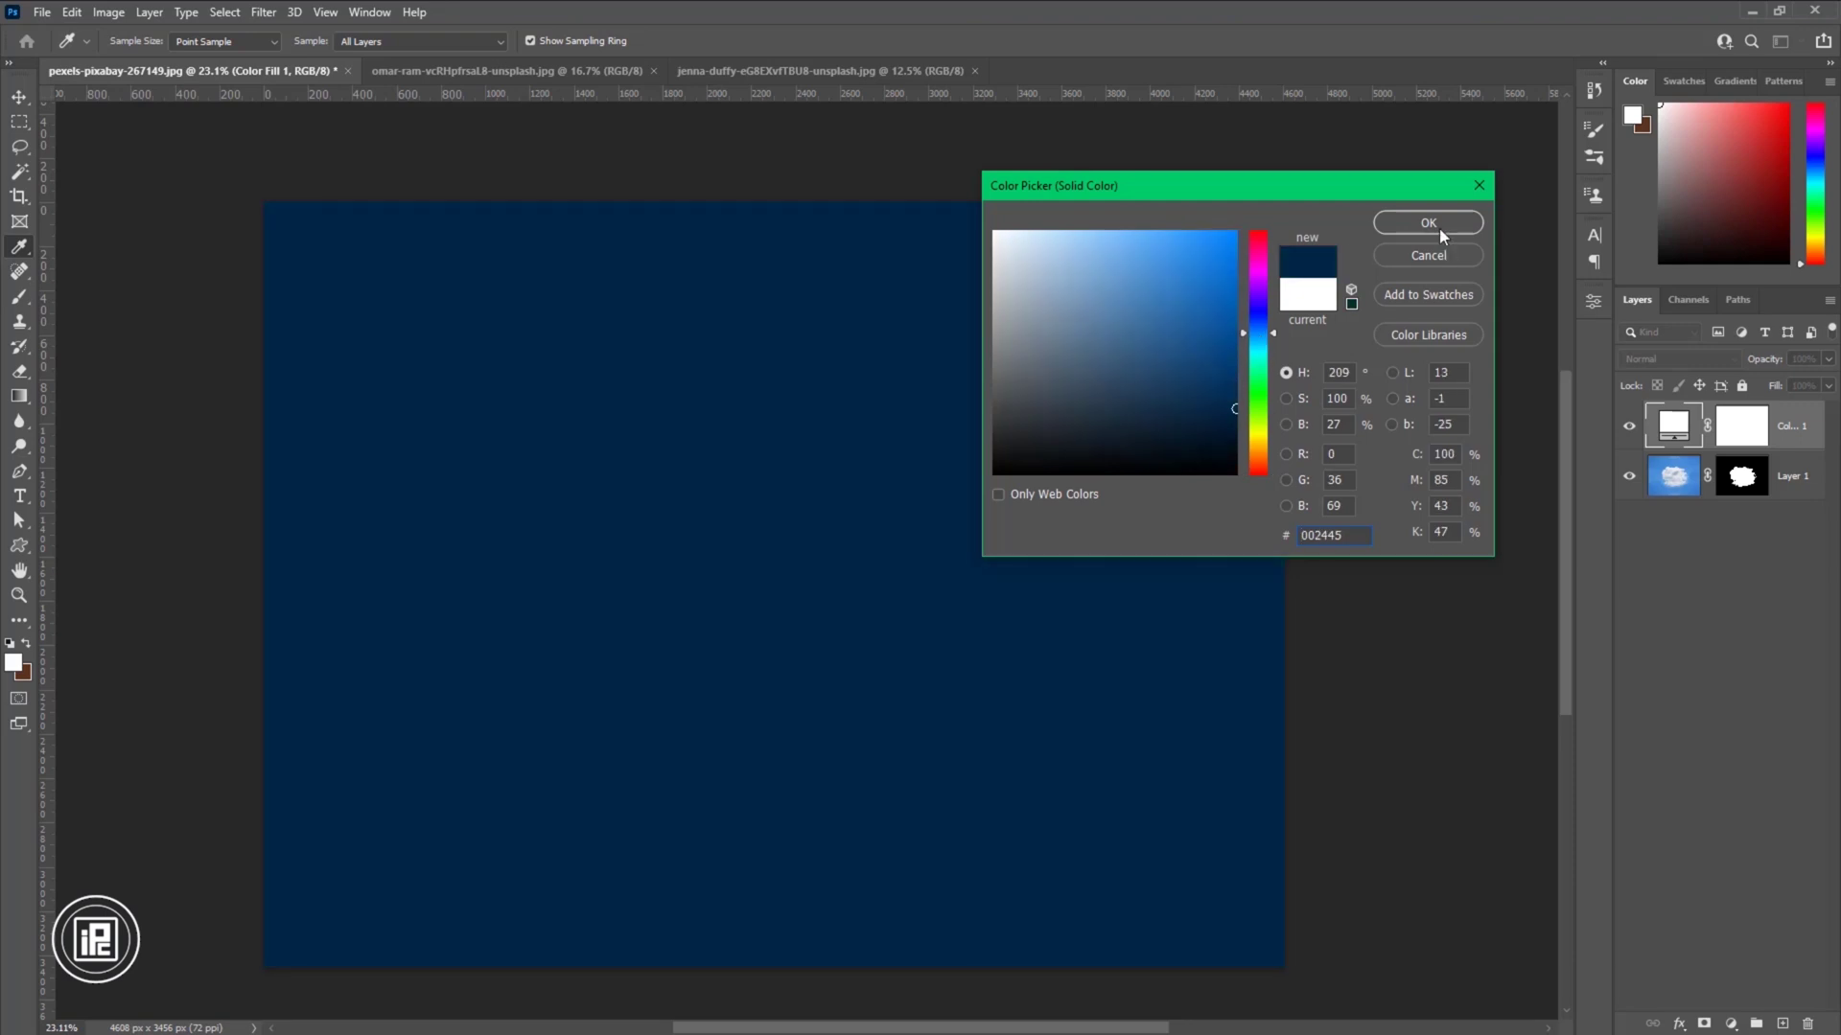
{"action": "left_click", "coordinate": [1440, 228]}
{"action": "left_click_drag", "start_coordinate": [1797, 432], "coordinate": [1809, 514]}
Zoom in to inspect the cloud's right edge, then drag its mask to the trash
{"action": "key", "text": "ctrl+space"}
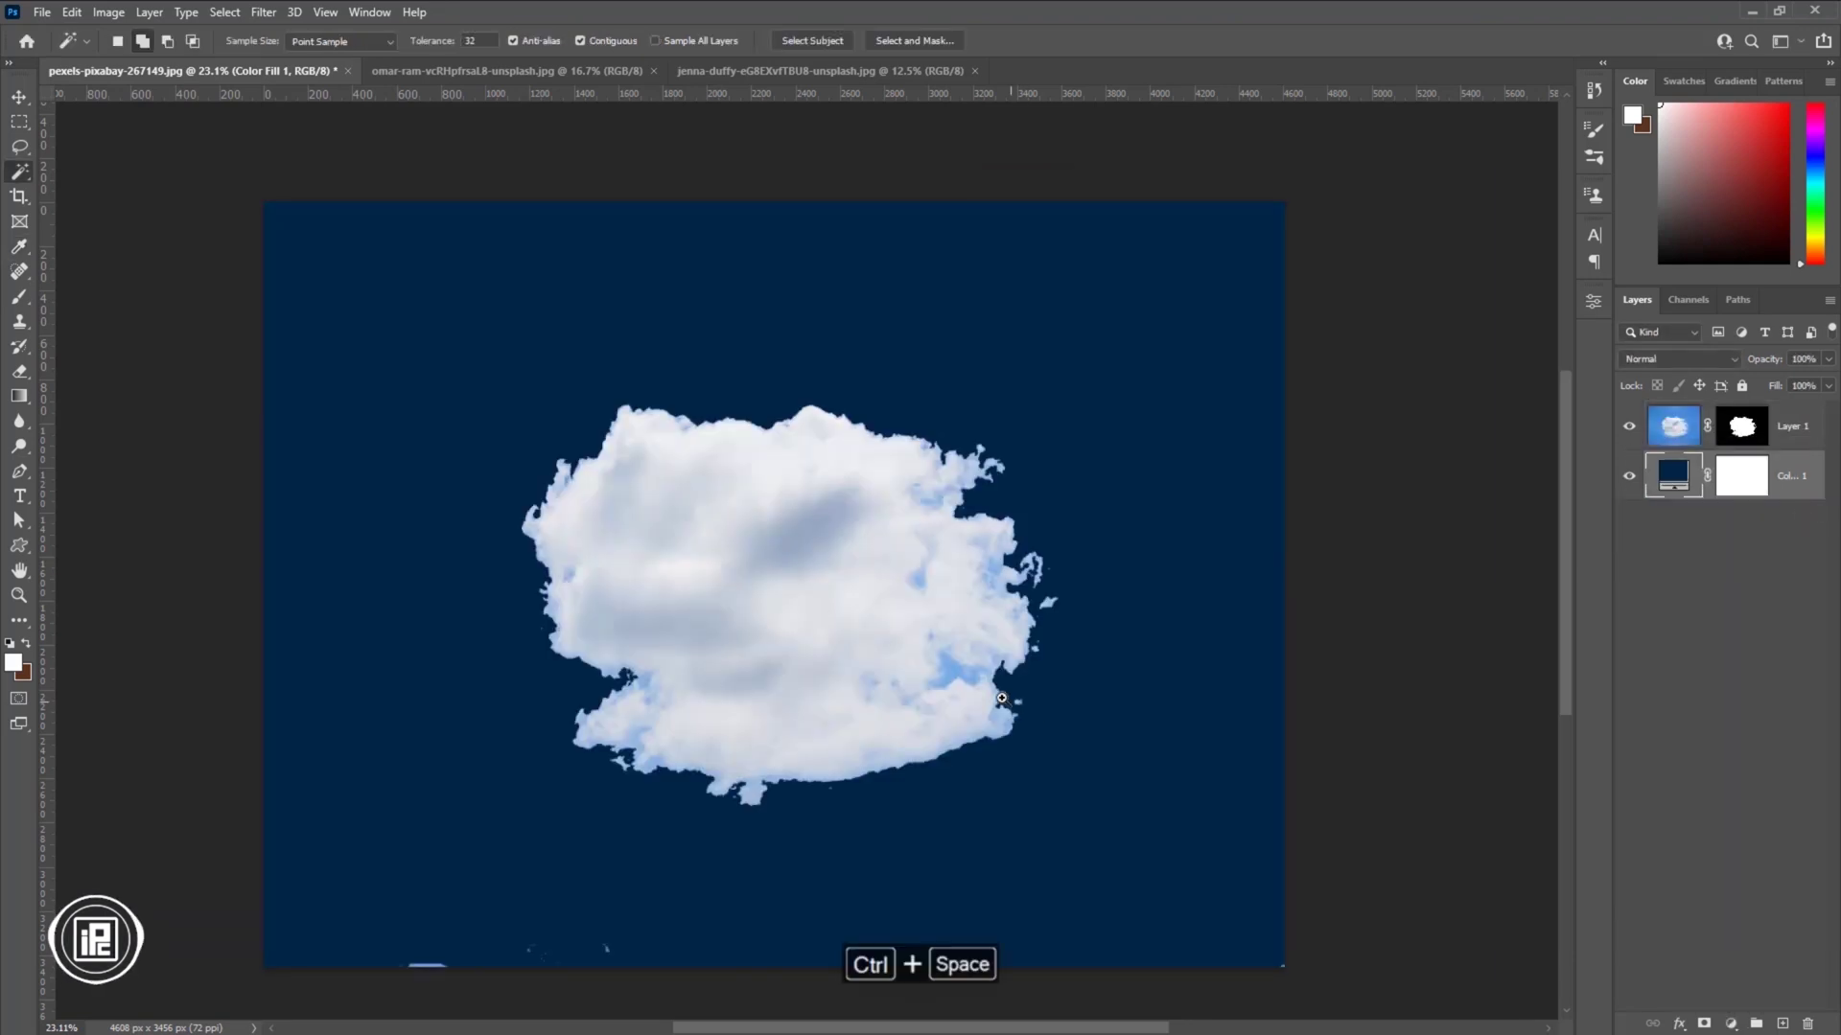
{"action": "left_click_drag", "start_coordinate": [1003, 699], "coordinate": [965, 655]}
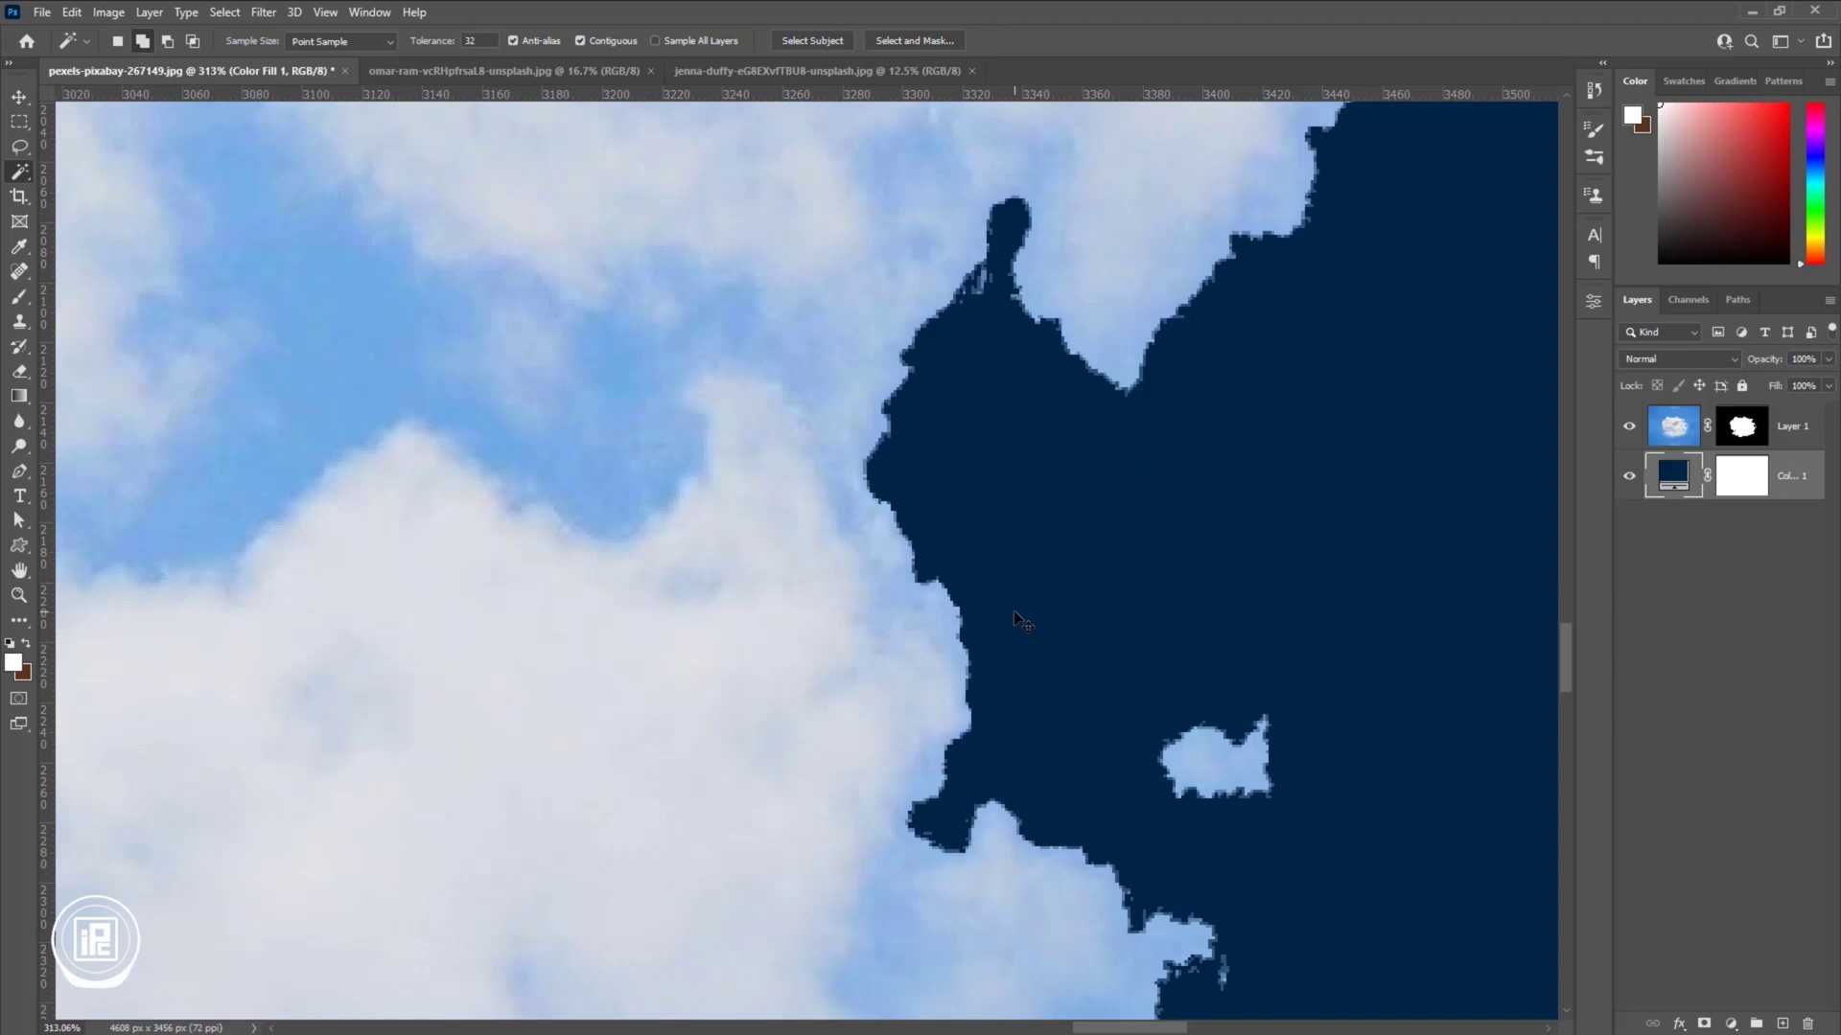
{"action": "left_click_drag", "start_coordinate": [1016, 620], "coordinate": [937, 557]}
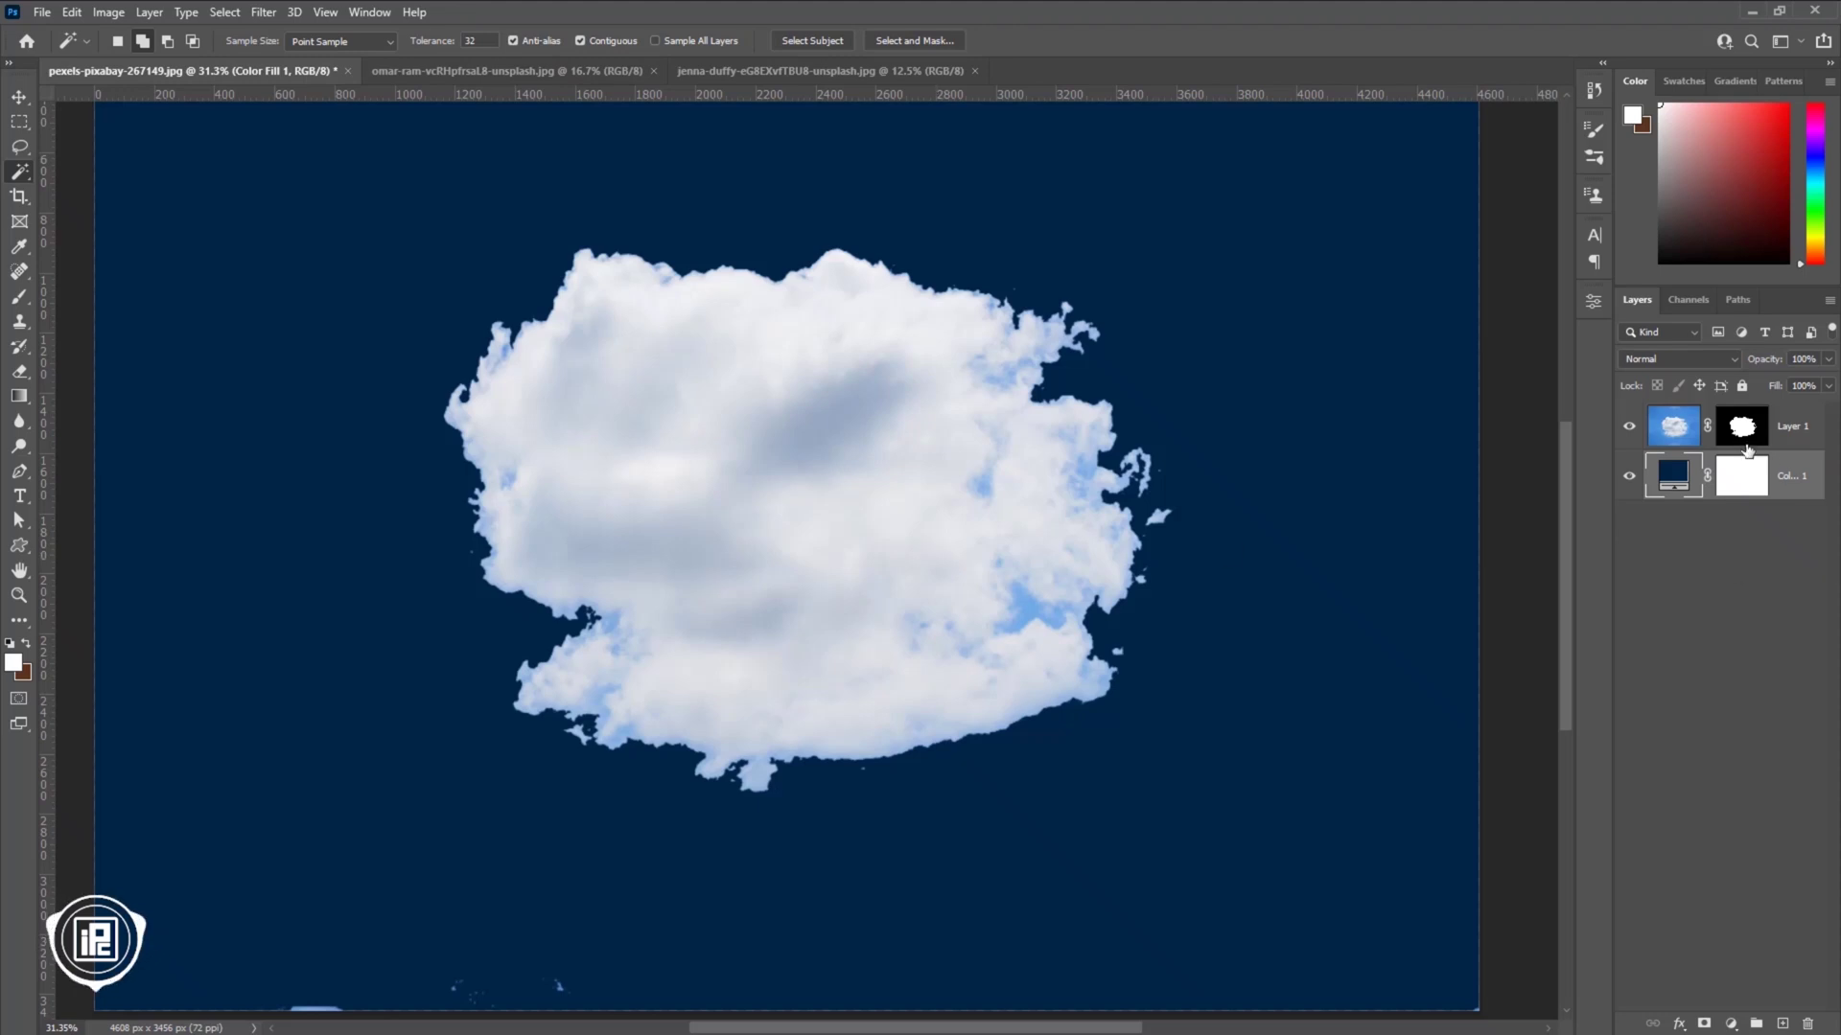
{"action": "left_click_drag", "start_coordinate": [1745, 431], "coordinate": [1813, 1022]}
Delete the mask, then select the cloud's Highlights via Color Range with range 168
{"action": "left_click", "coordinate": [987, 391]}
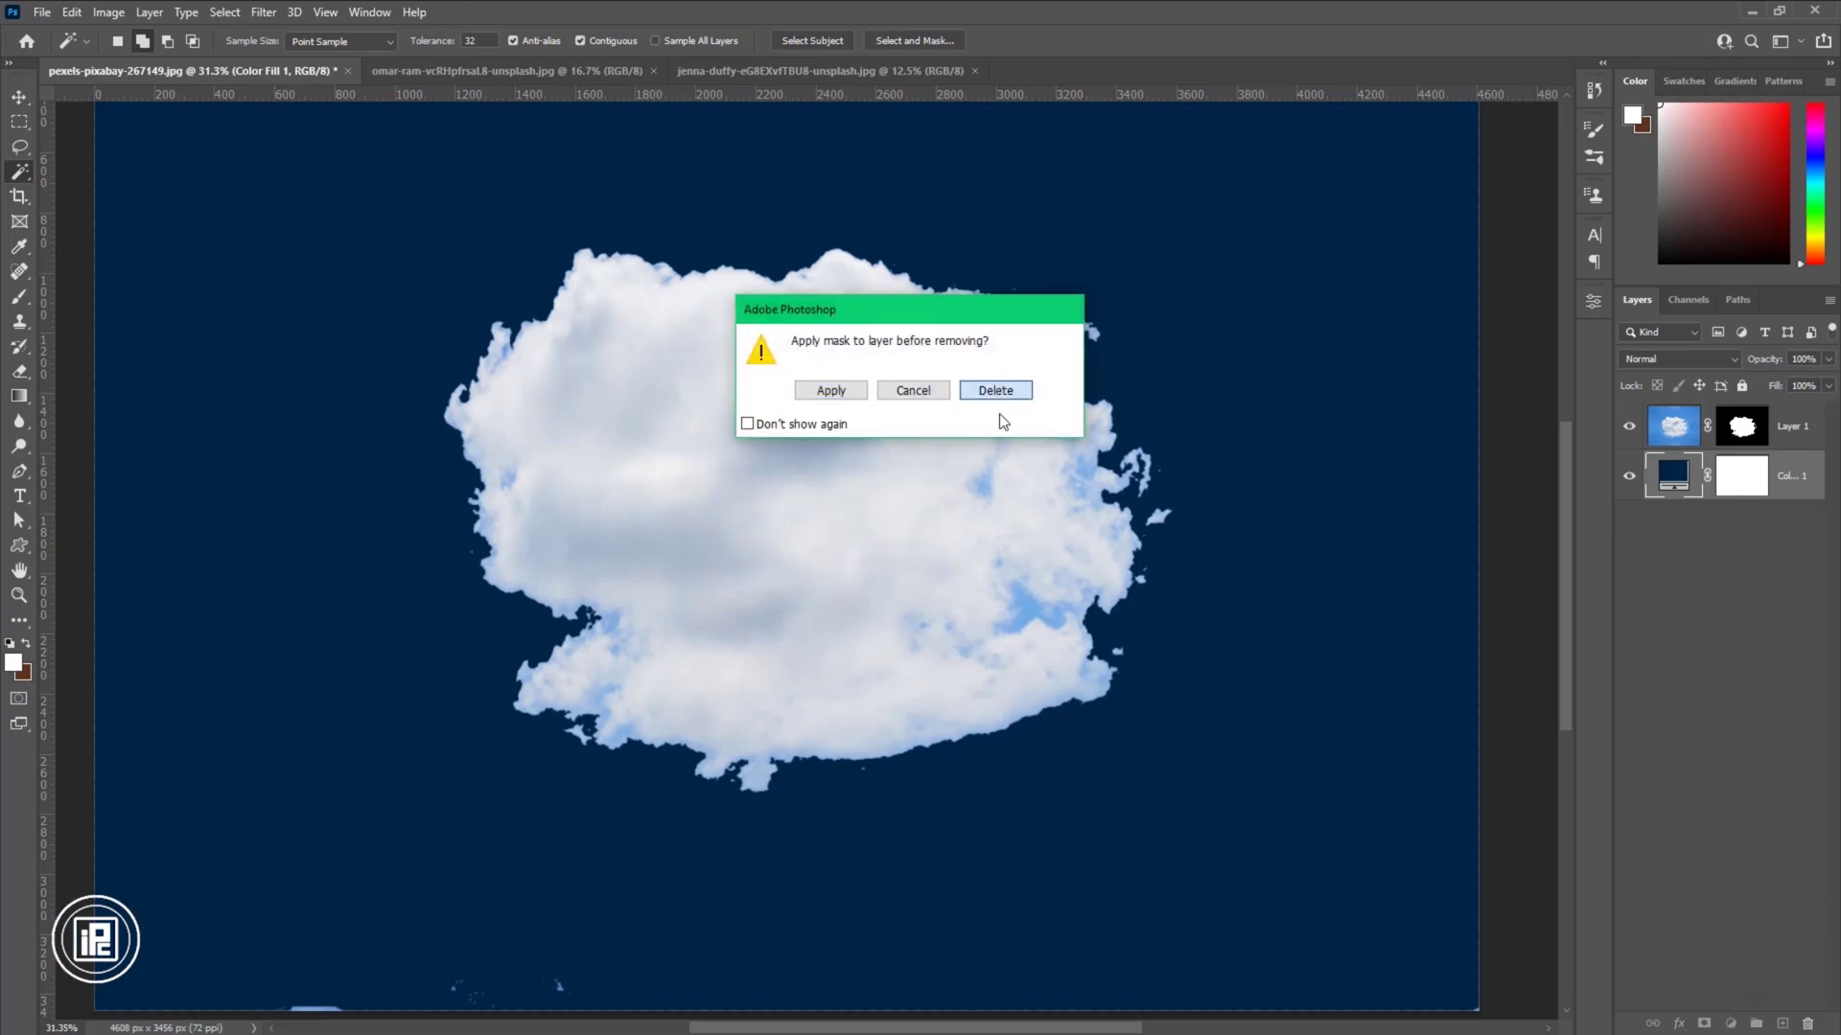
{"action": "left_click", "coordinate": [226, 13]}
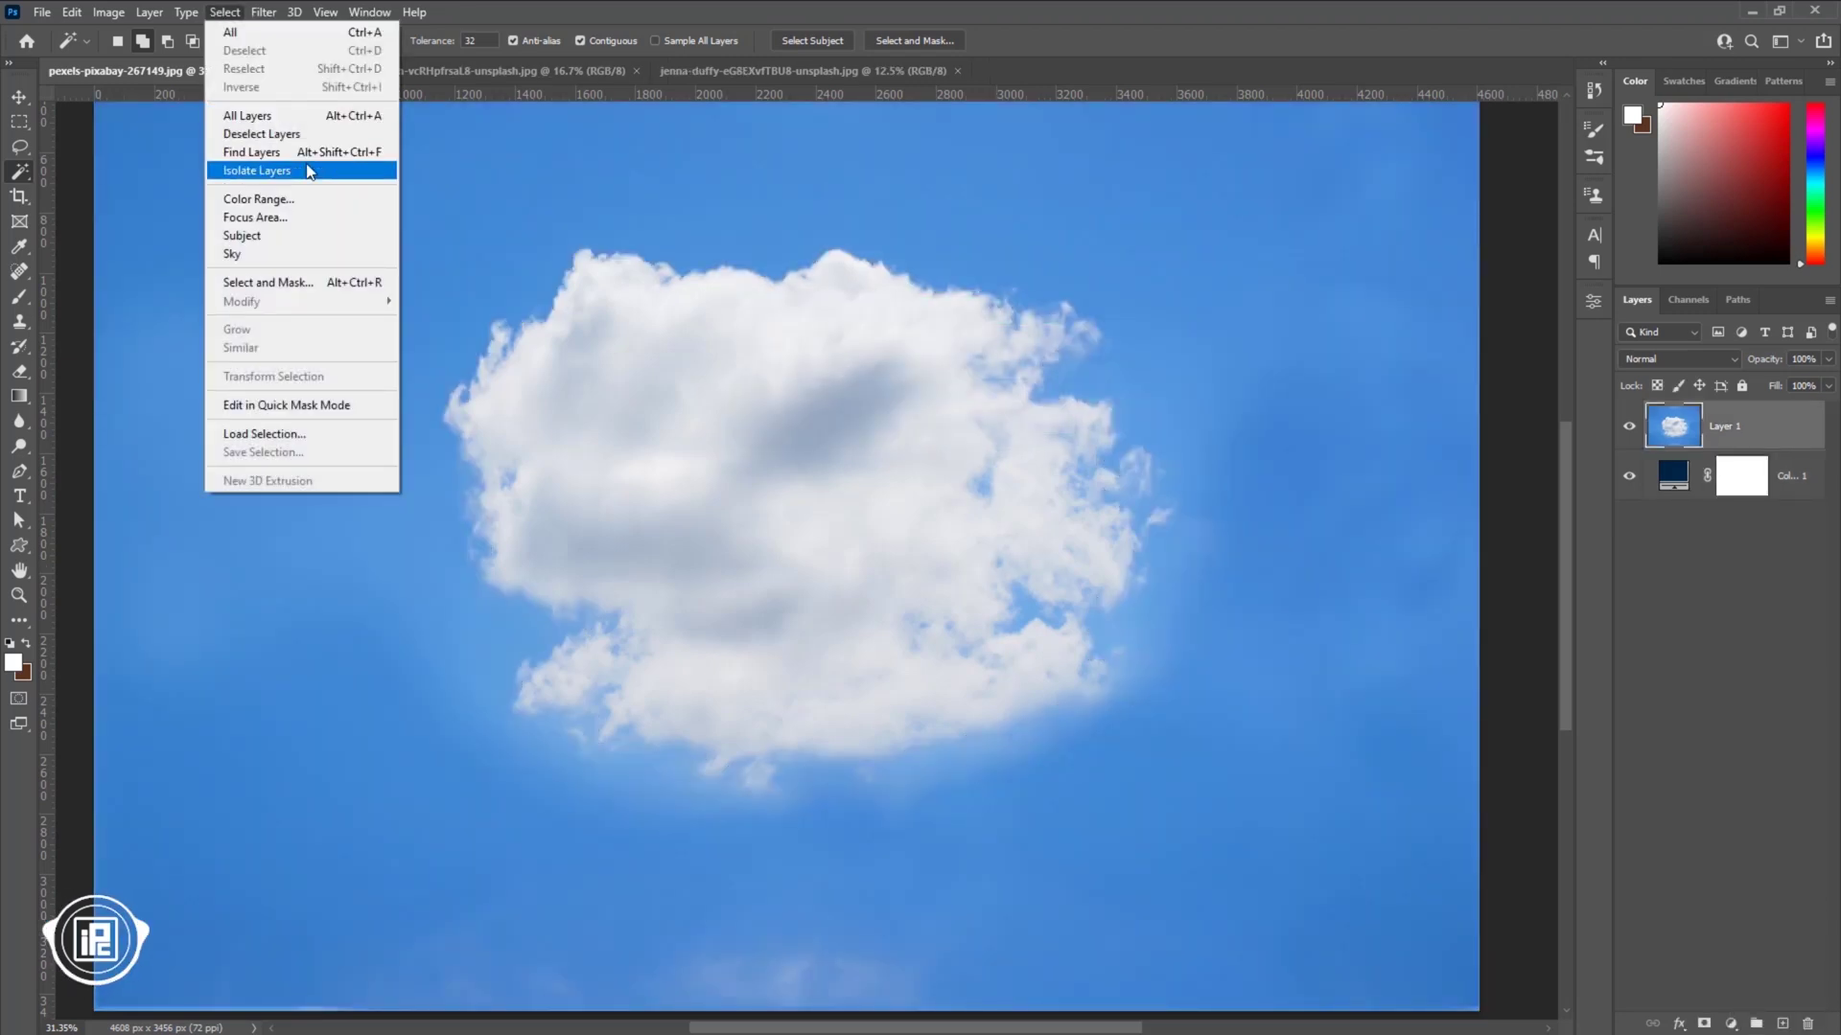
{"action": "left_click", "coordinate": [259, 198]}
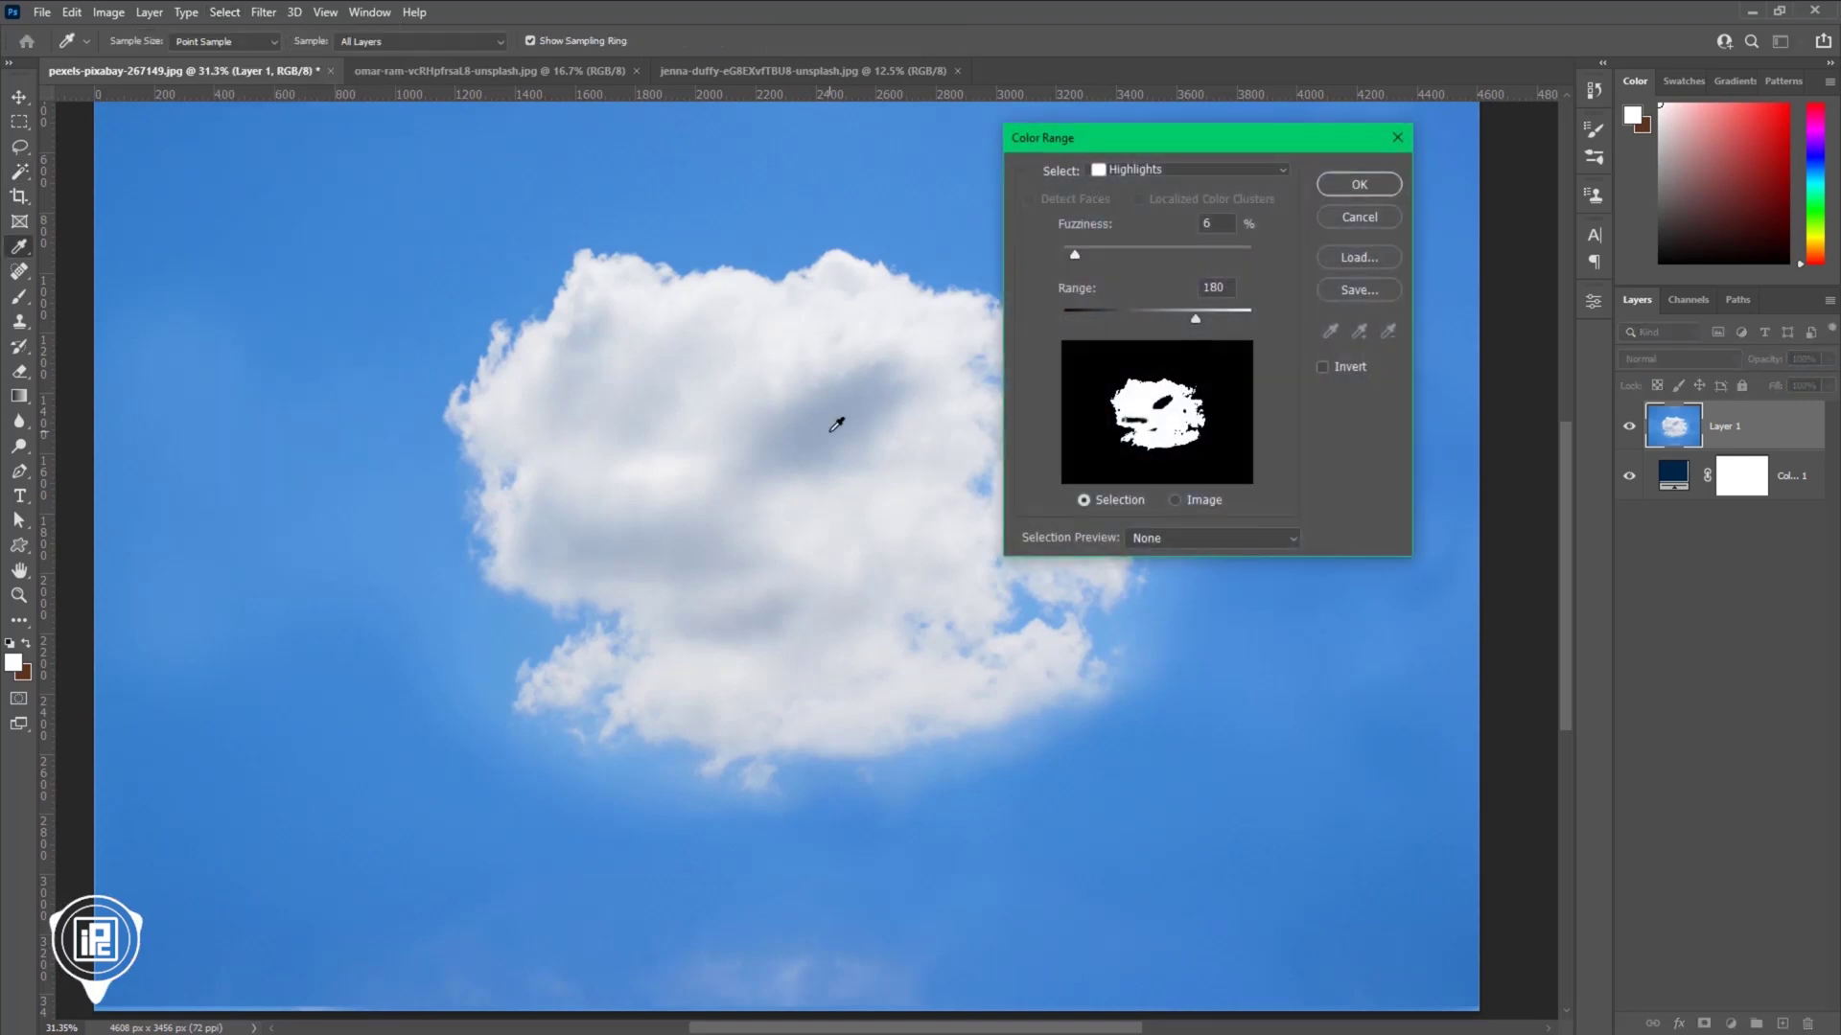
{"action": "left_click", "coordinate": [1162, 173]}
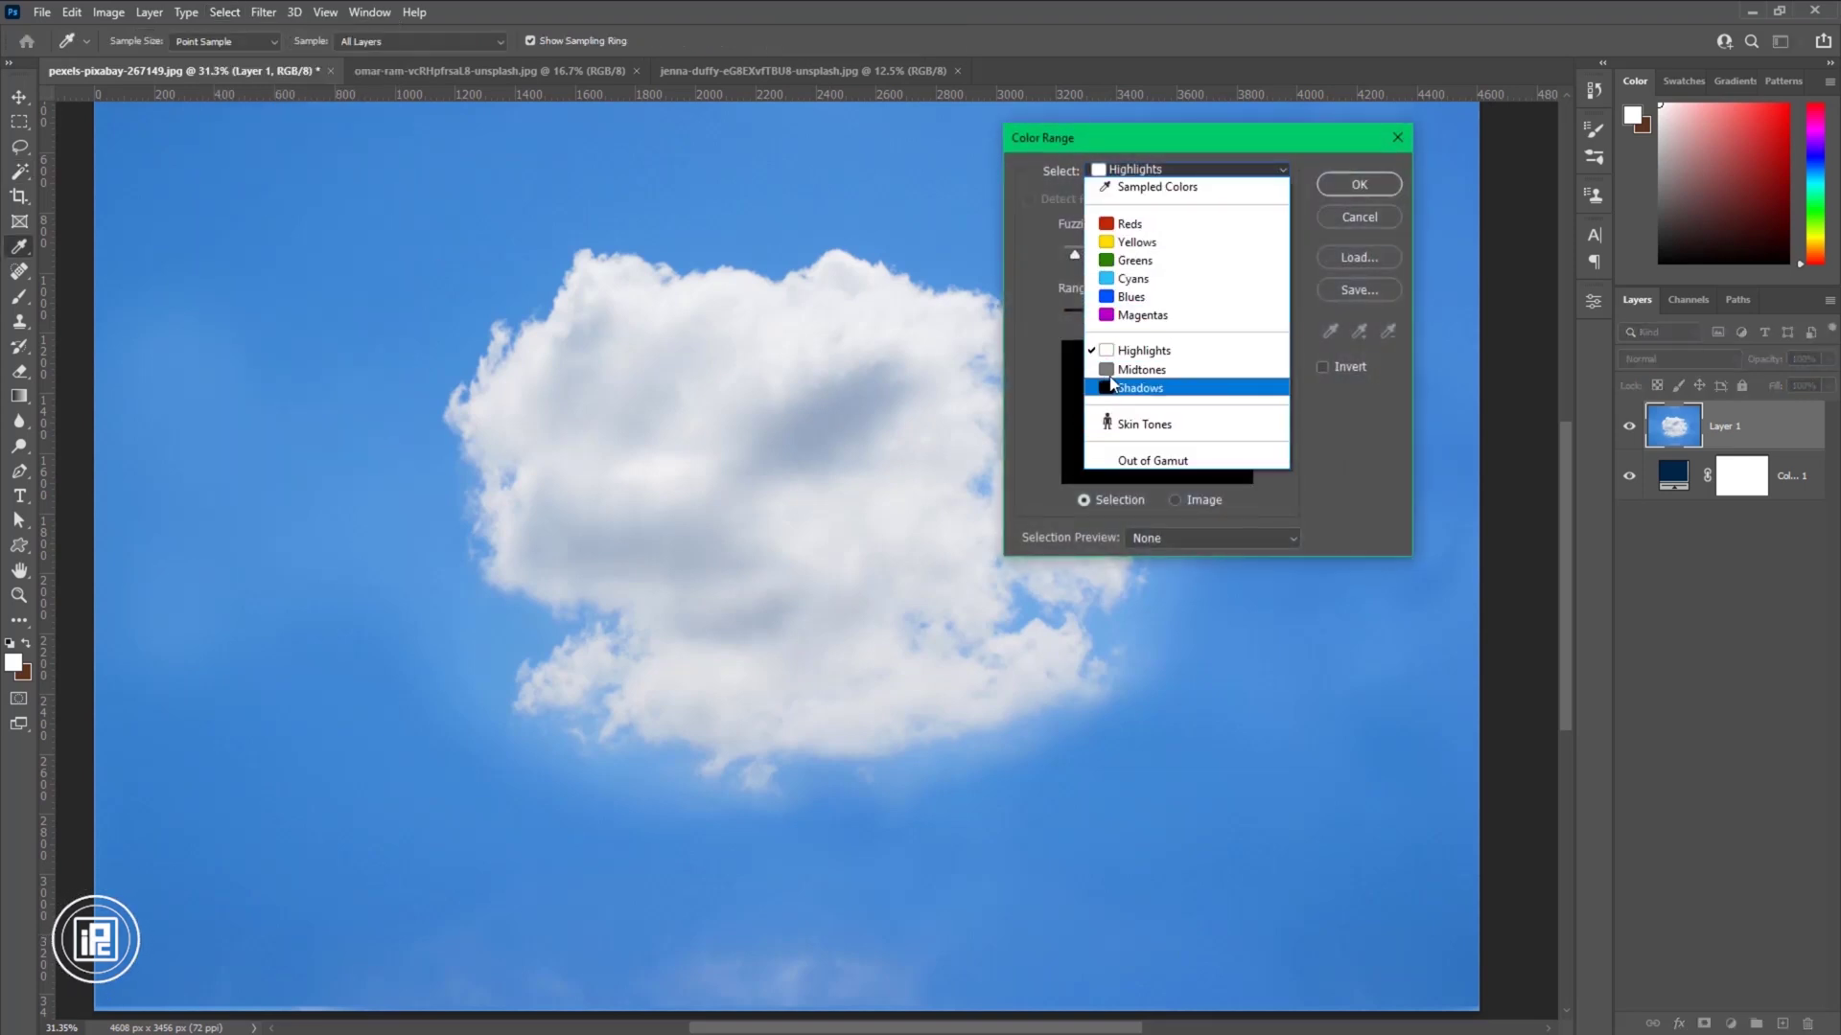
{"action": "left_click", "coordinate": [1133, 347]}
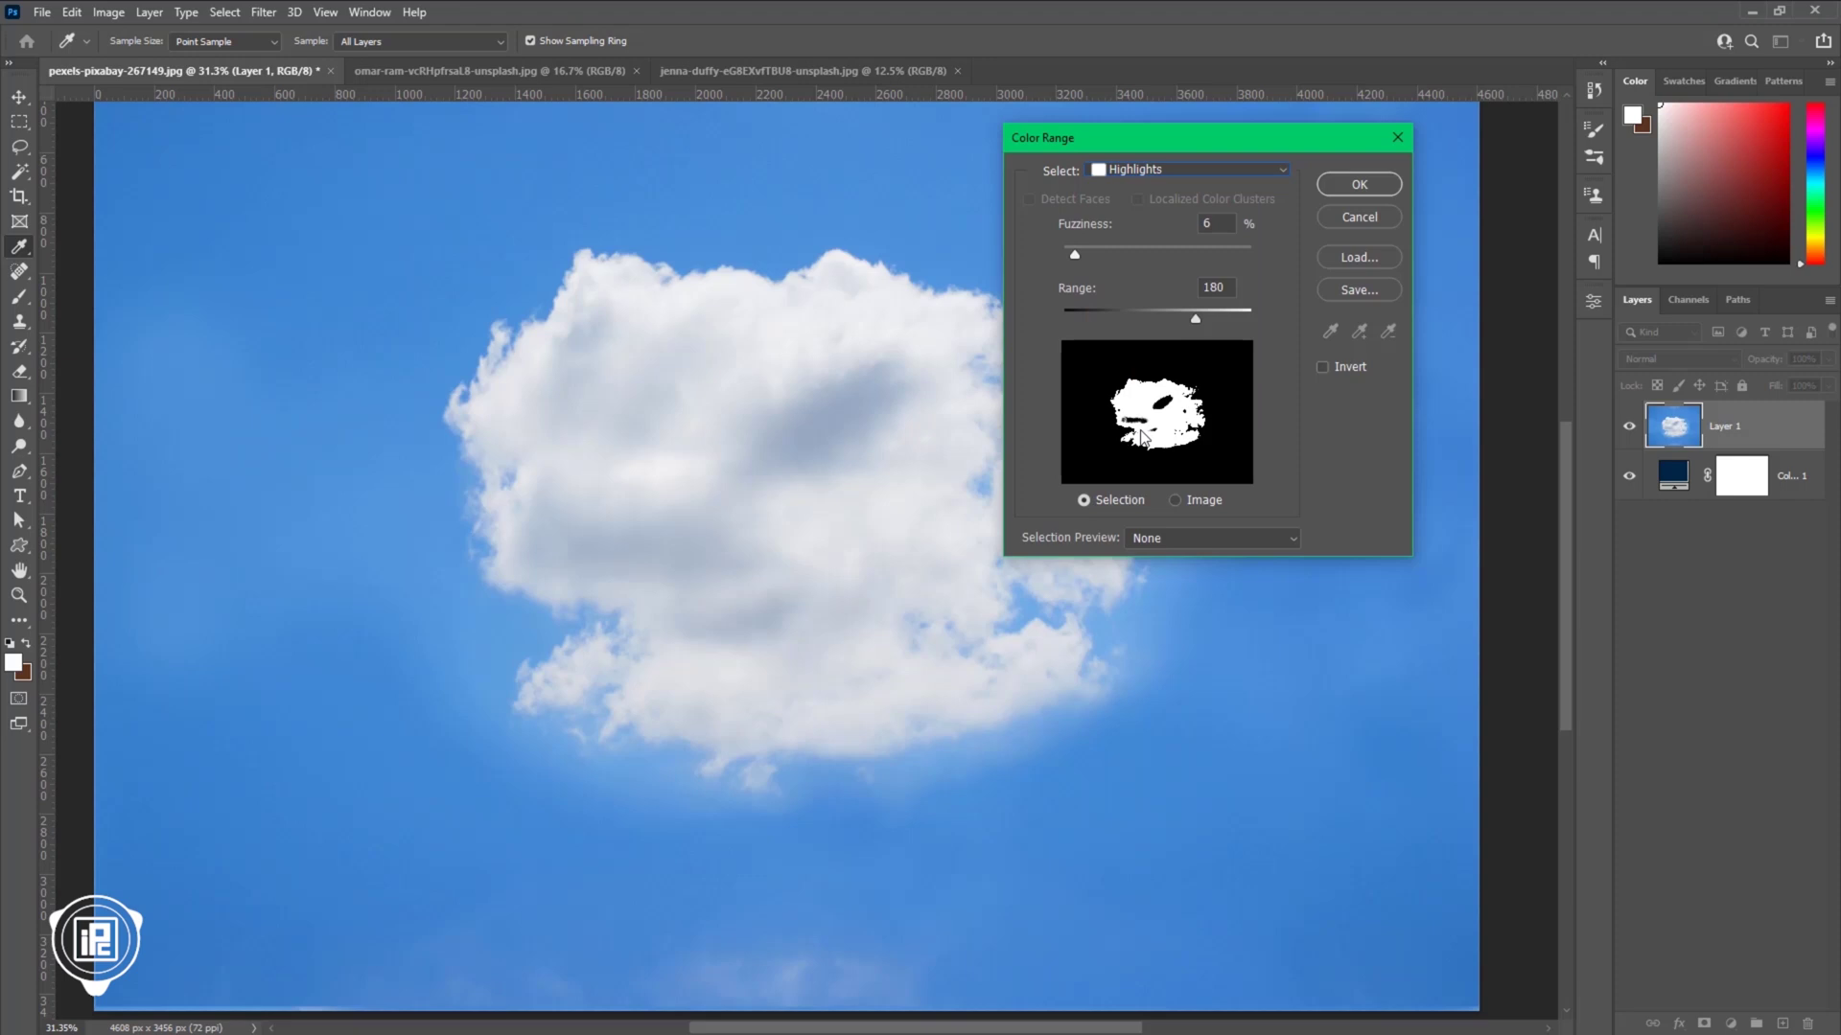
{"action": "left_click_drag", "start_coordinate": [1203, 318], "coordinate": [1194, 316]}
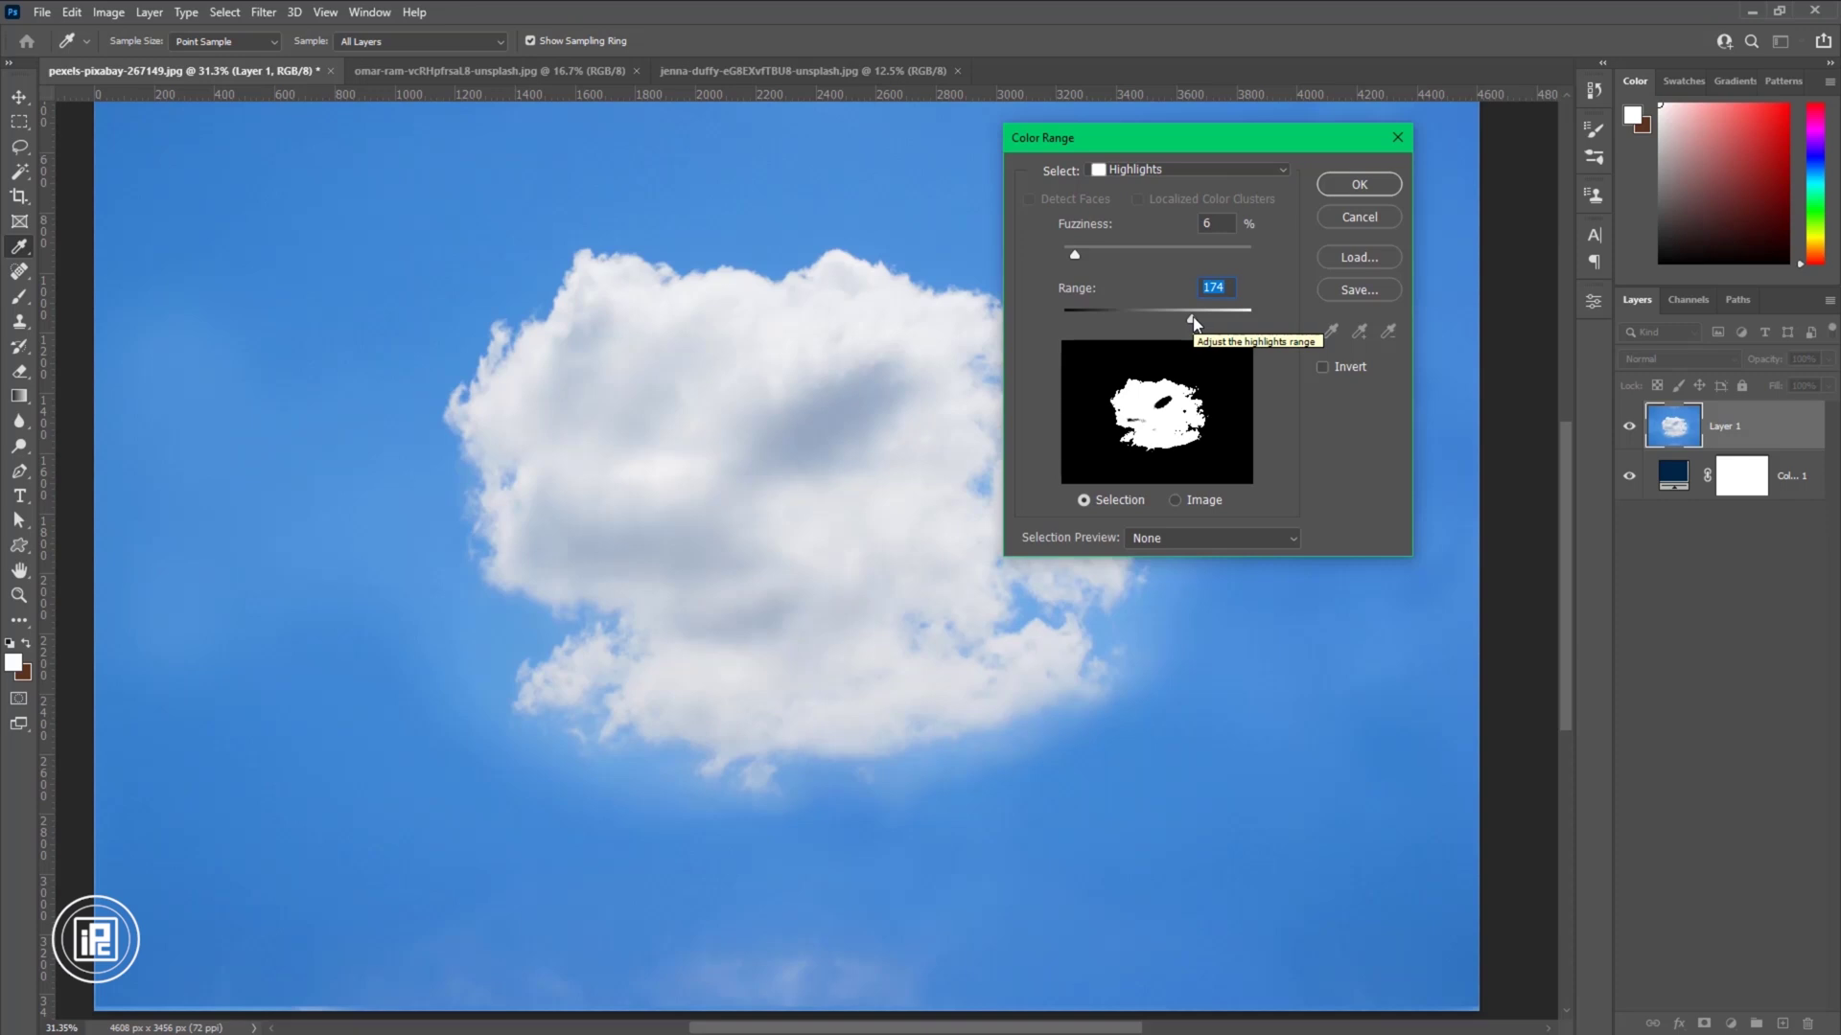
{"action": "left_click_drag", "start_coordinate": [1077, 251], "coordinate": [1076, 254]}
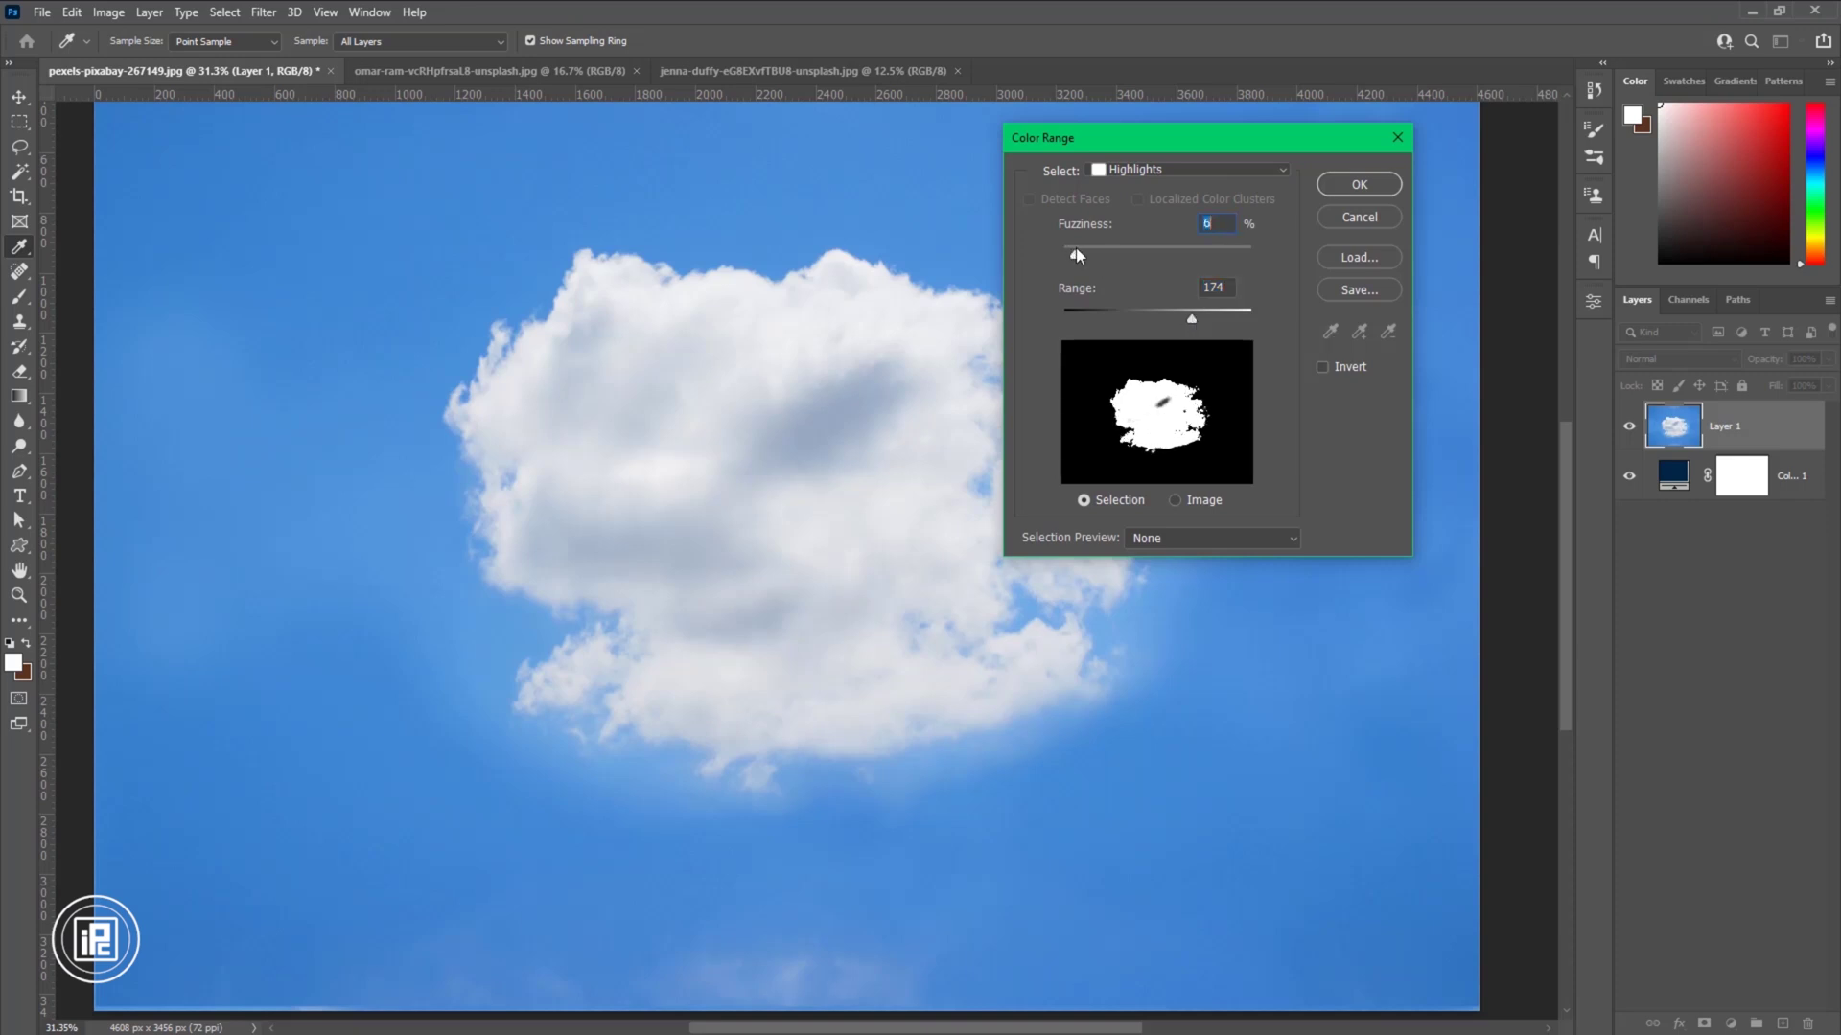
{"action": "left_click_drag", "start_coordinate": [1193, 317], "coordinate": [1189, 317]}
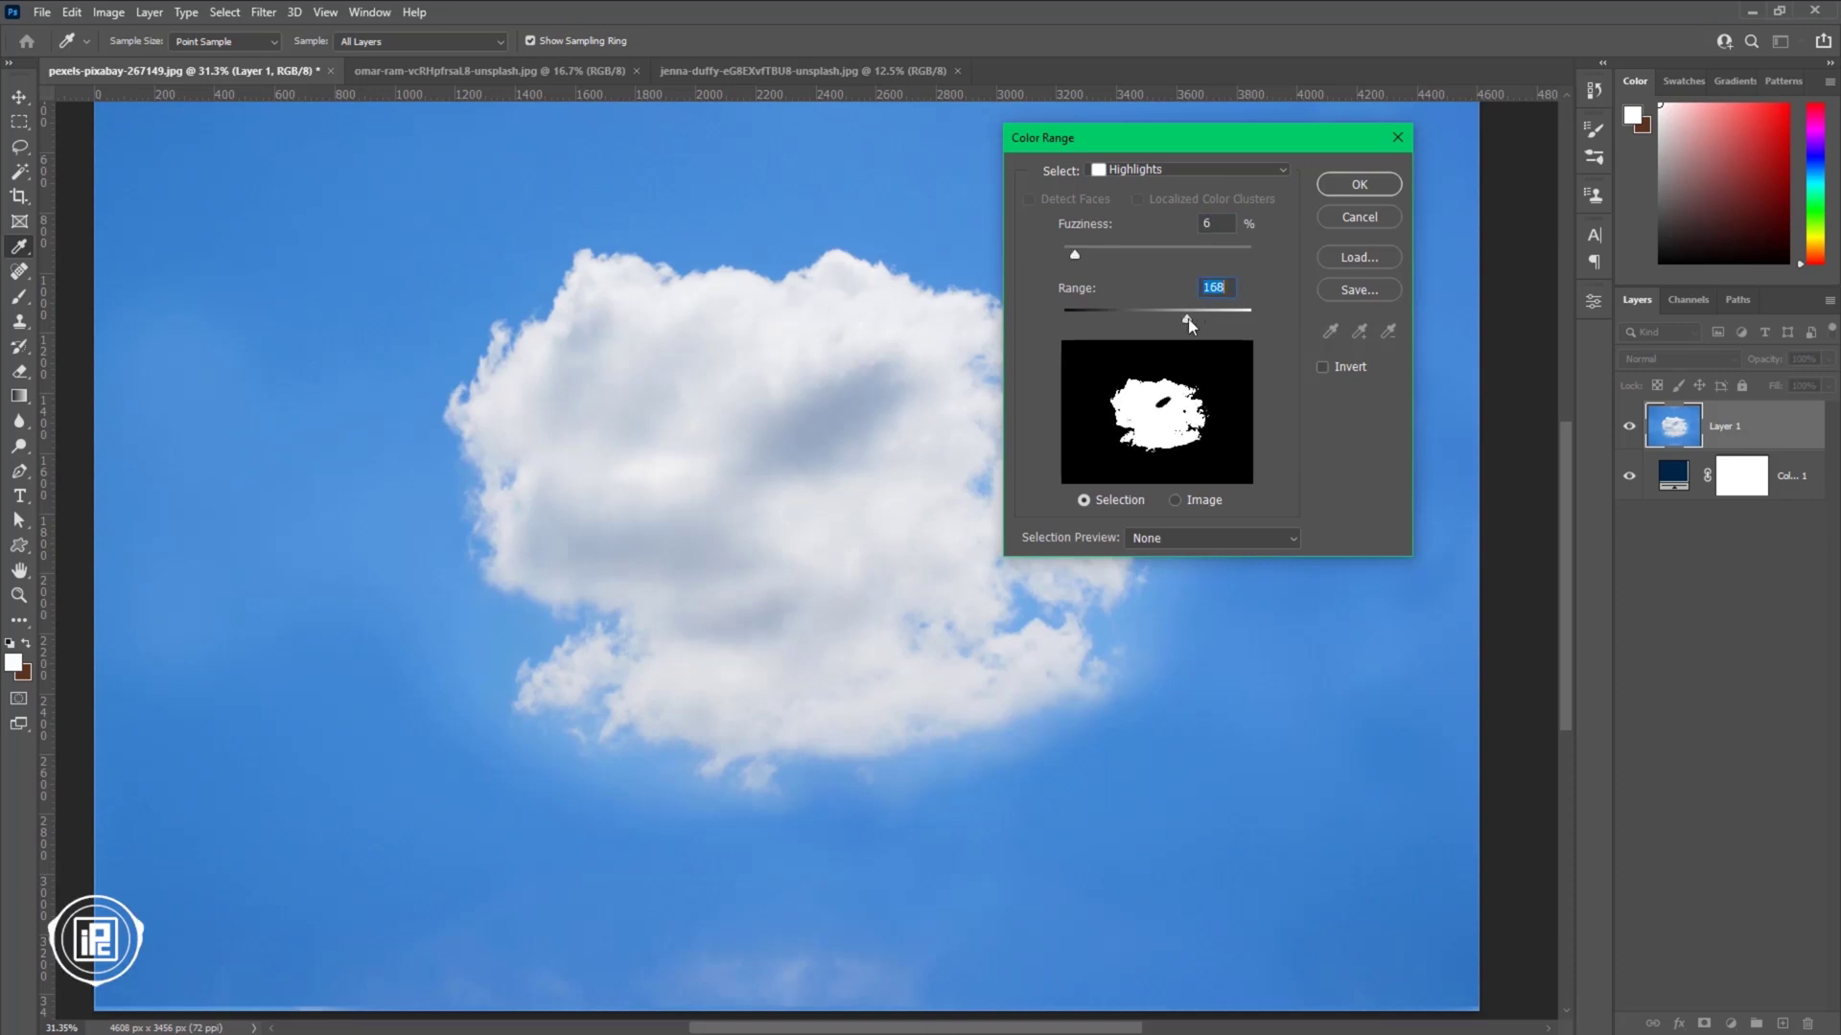
{"action": "left_click", "coordinate": [1320, 187]}
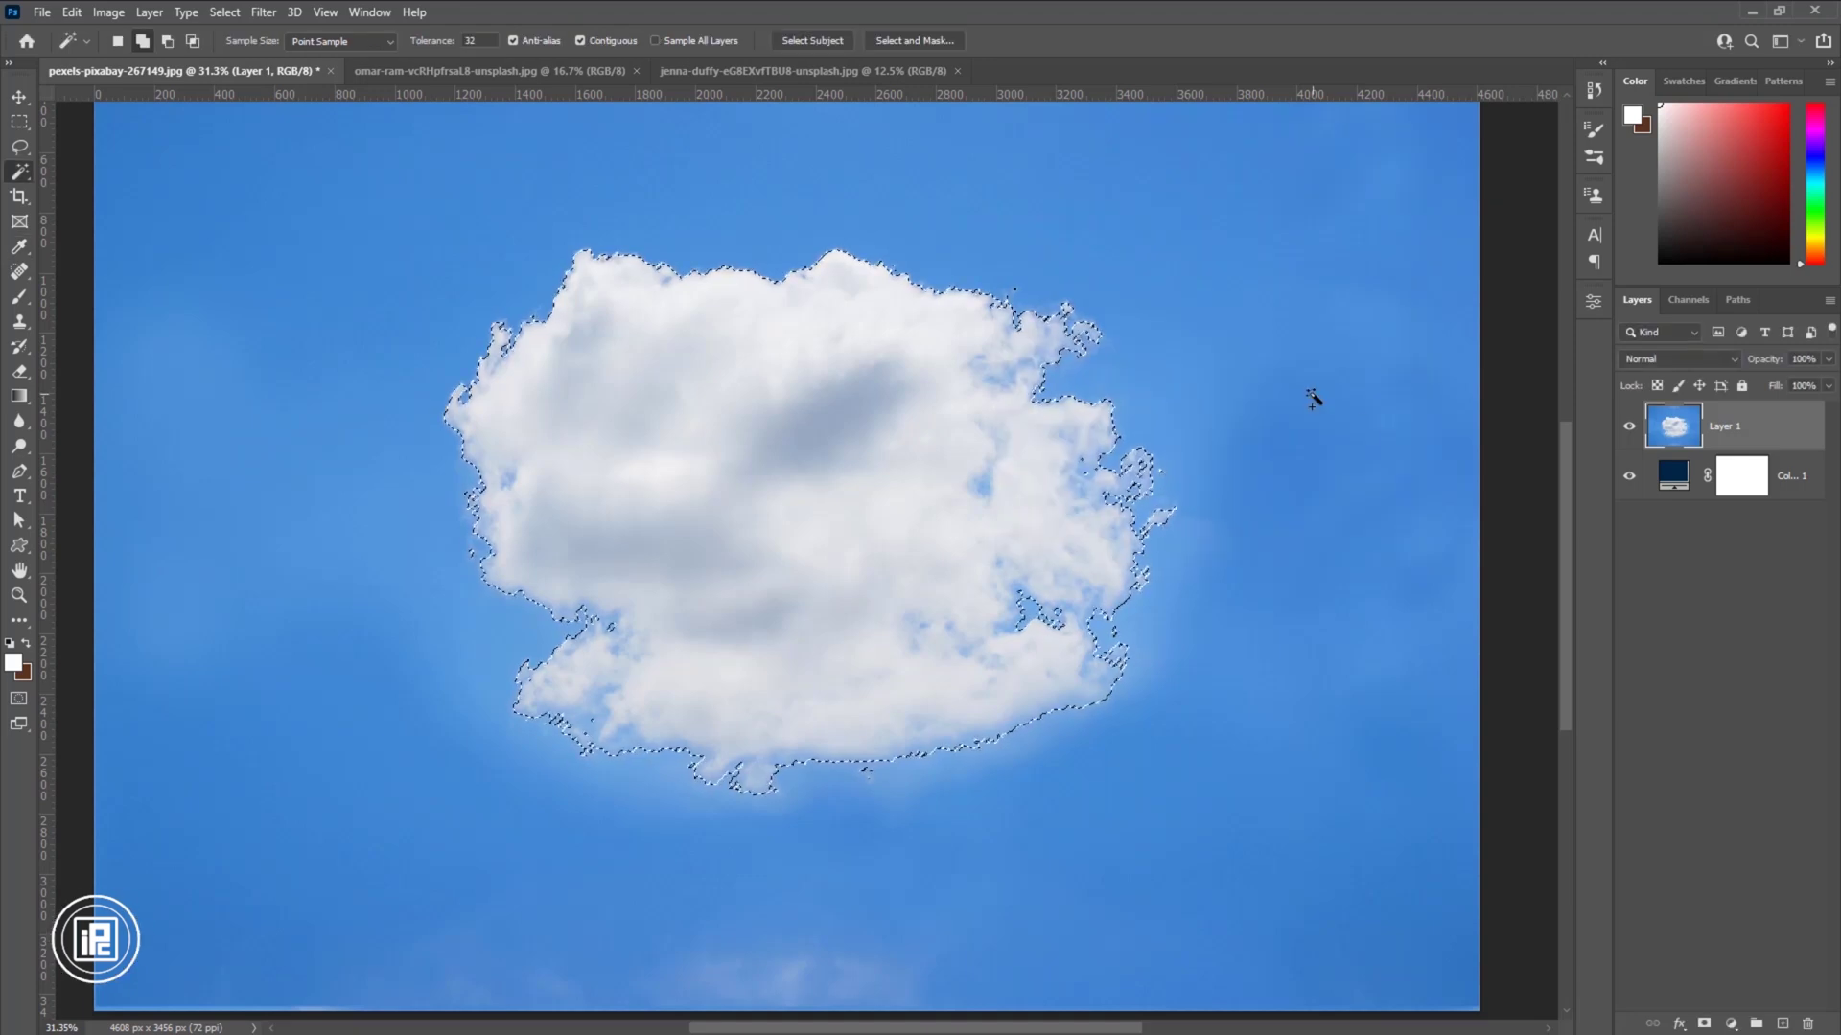
Add a highlights-based layer mask, zoom to check the cloud's edges, then drag the mask to trash
{"action": "left_click", "coordinate": [1702, 1024]}
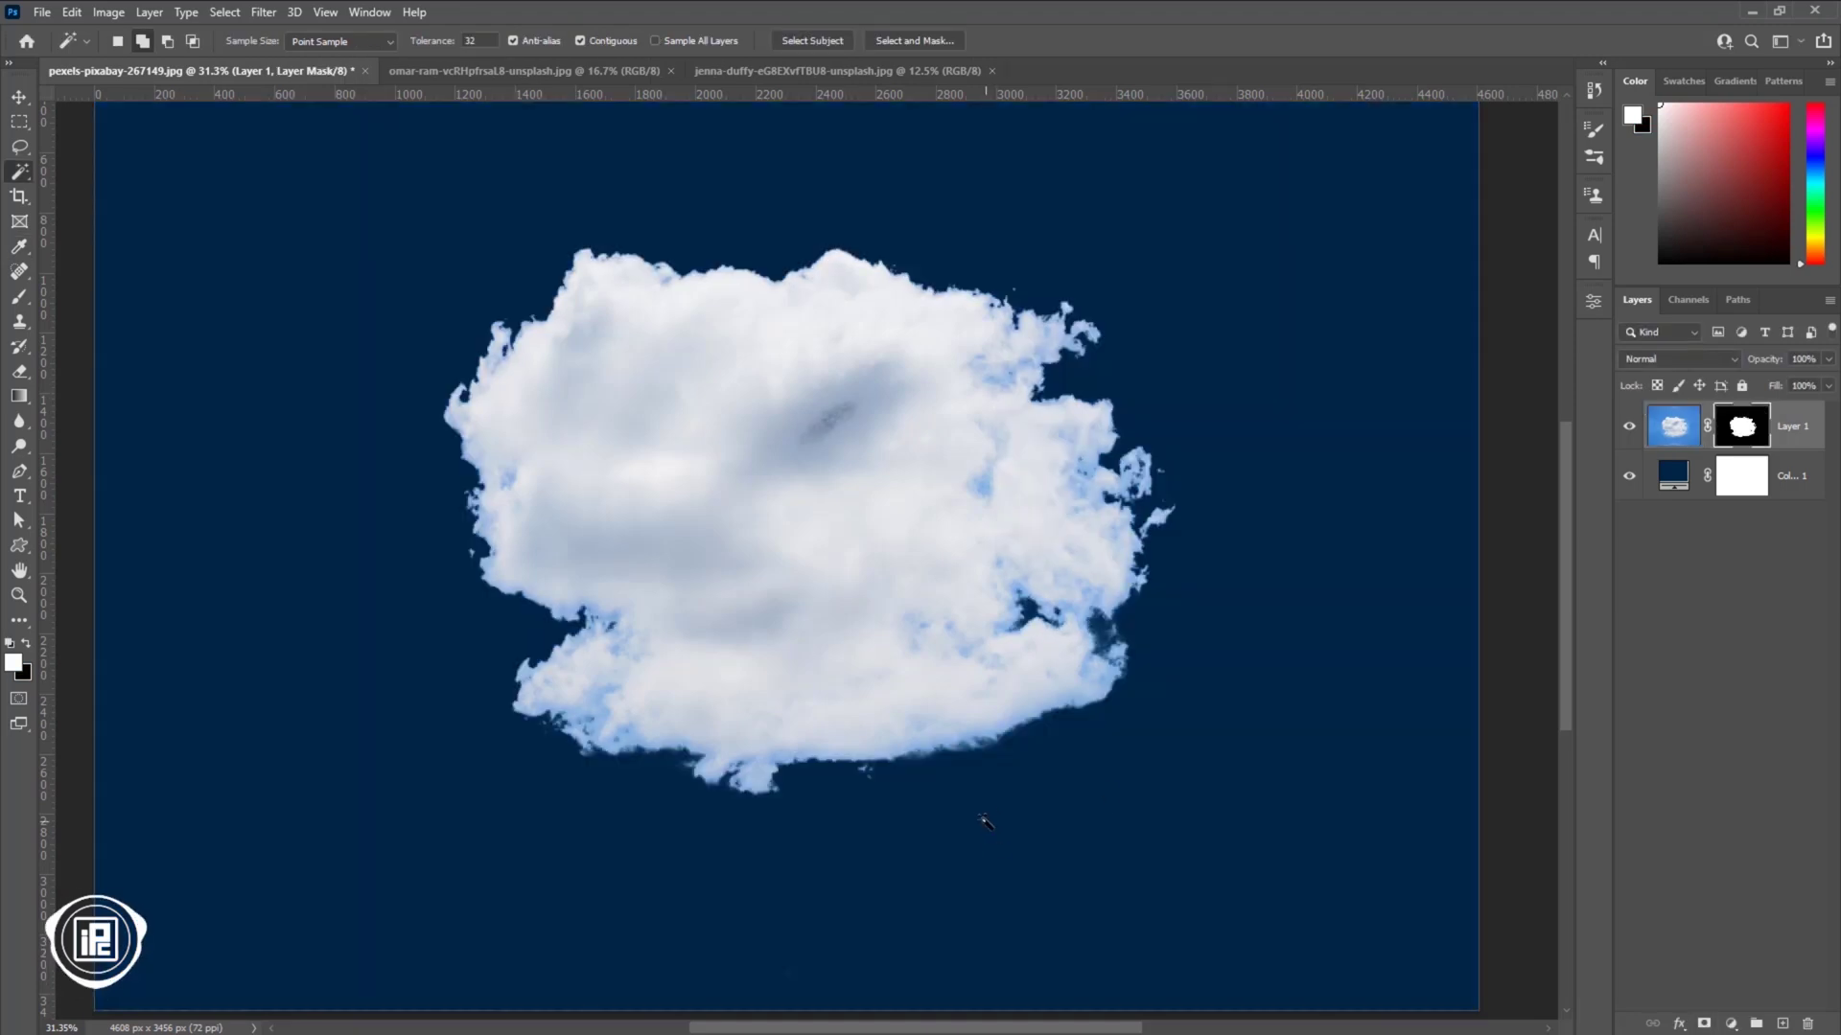
{"action": "left_click_drag", "start_coordinate": [984, 820], "coordinate": [1109, 822]}
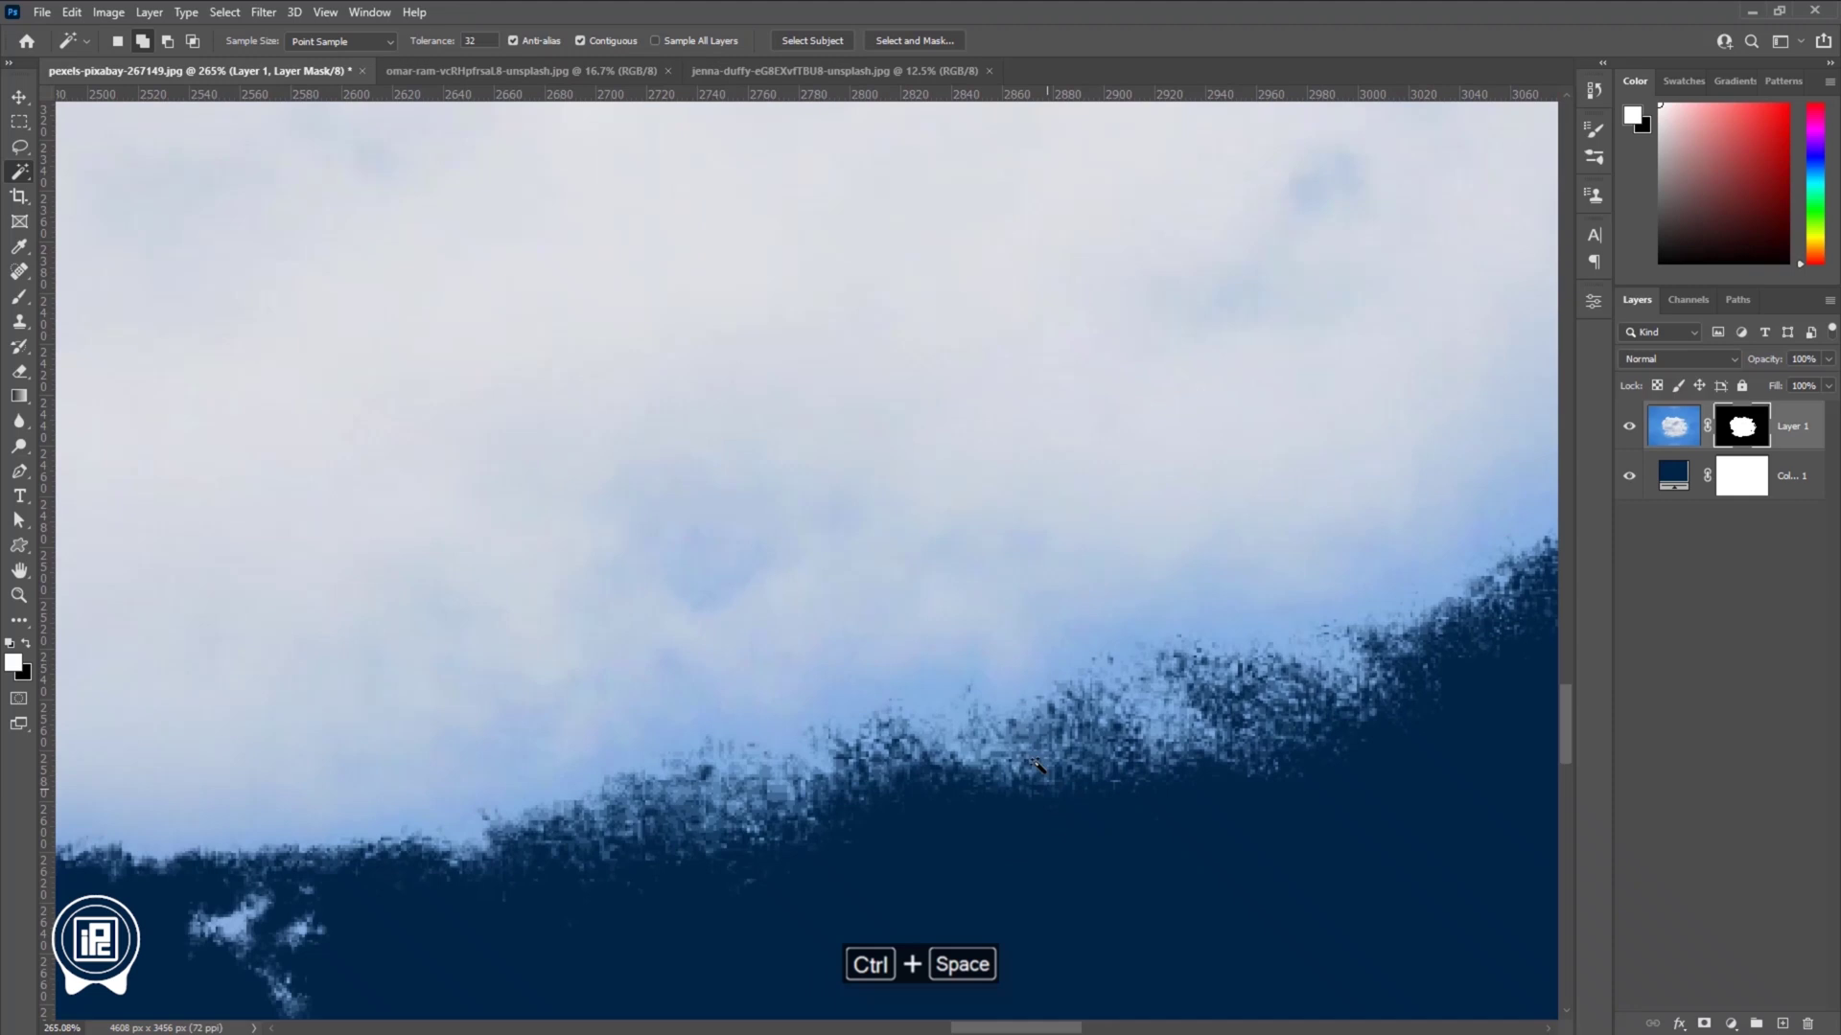
{"action": "left_click_drag", "start_coordinate": [1026, 715], "coordinate": [989, 671]}
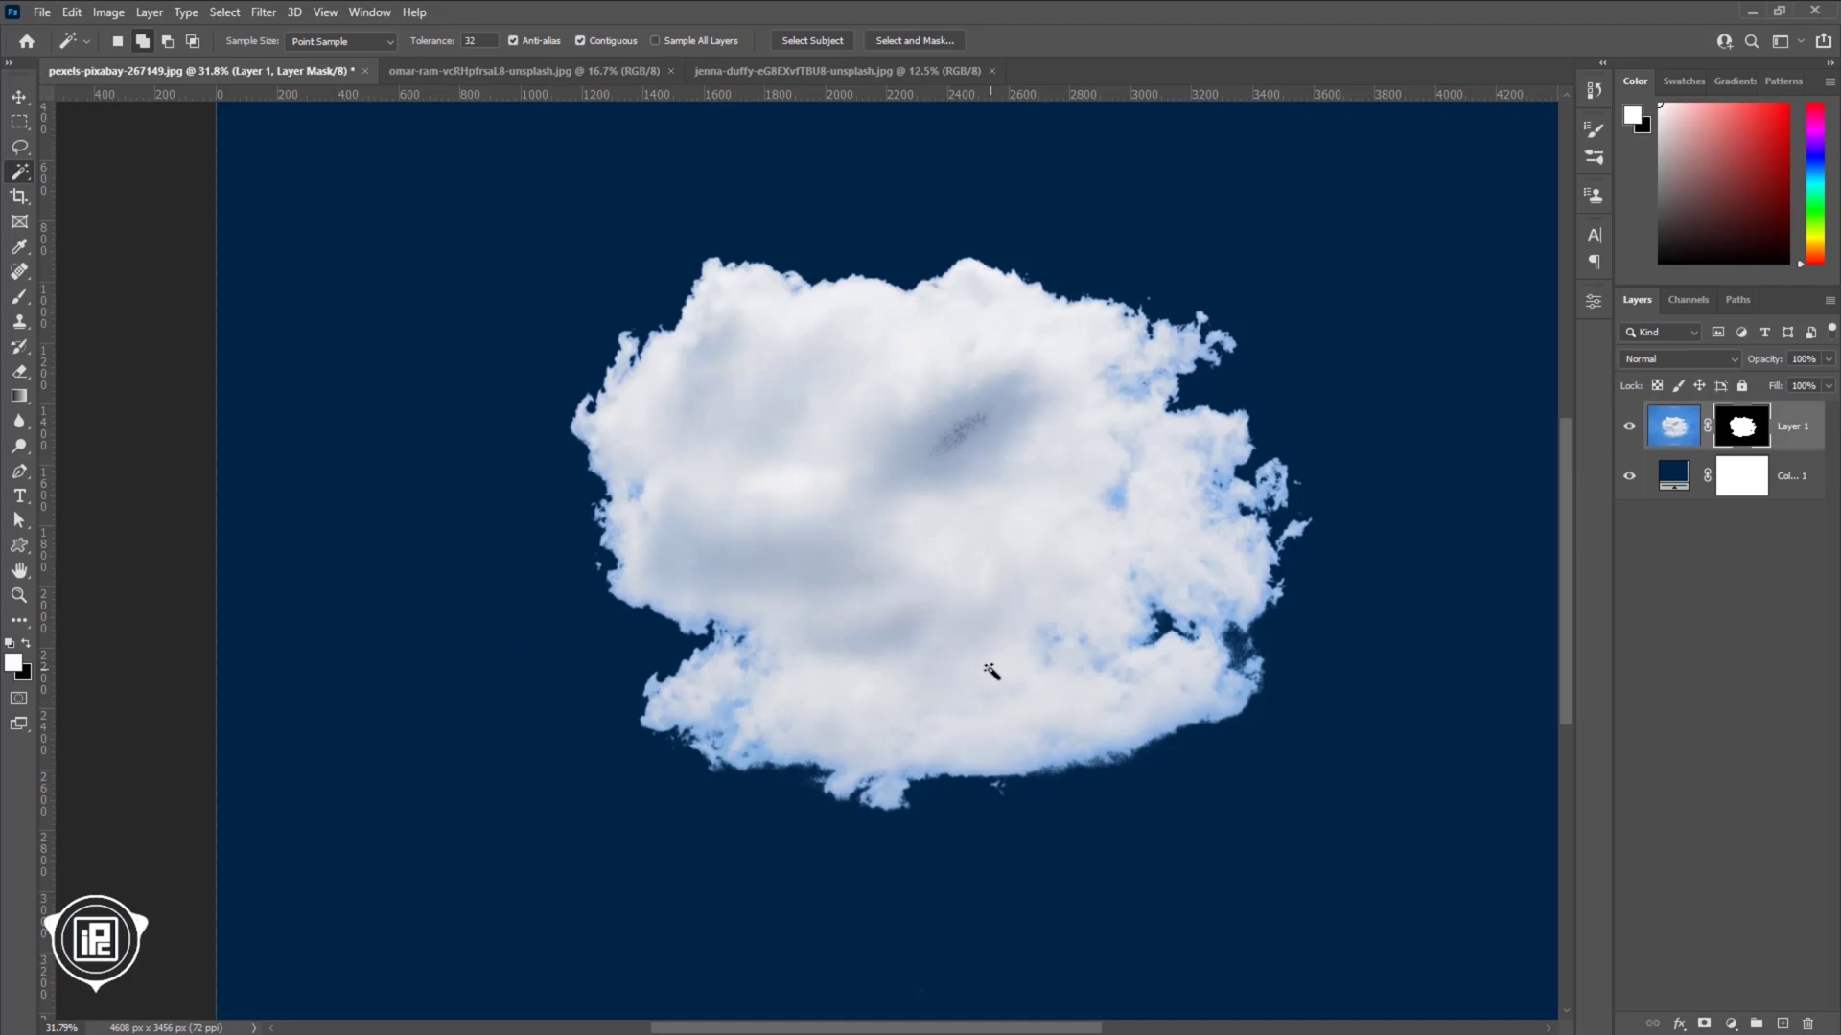
{"action": "left_click_drag", "start_coordinate": [998, 671], "coordinate": [902, 663]}
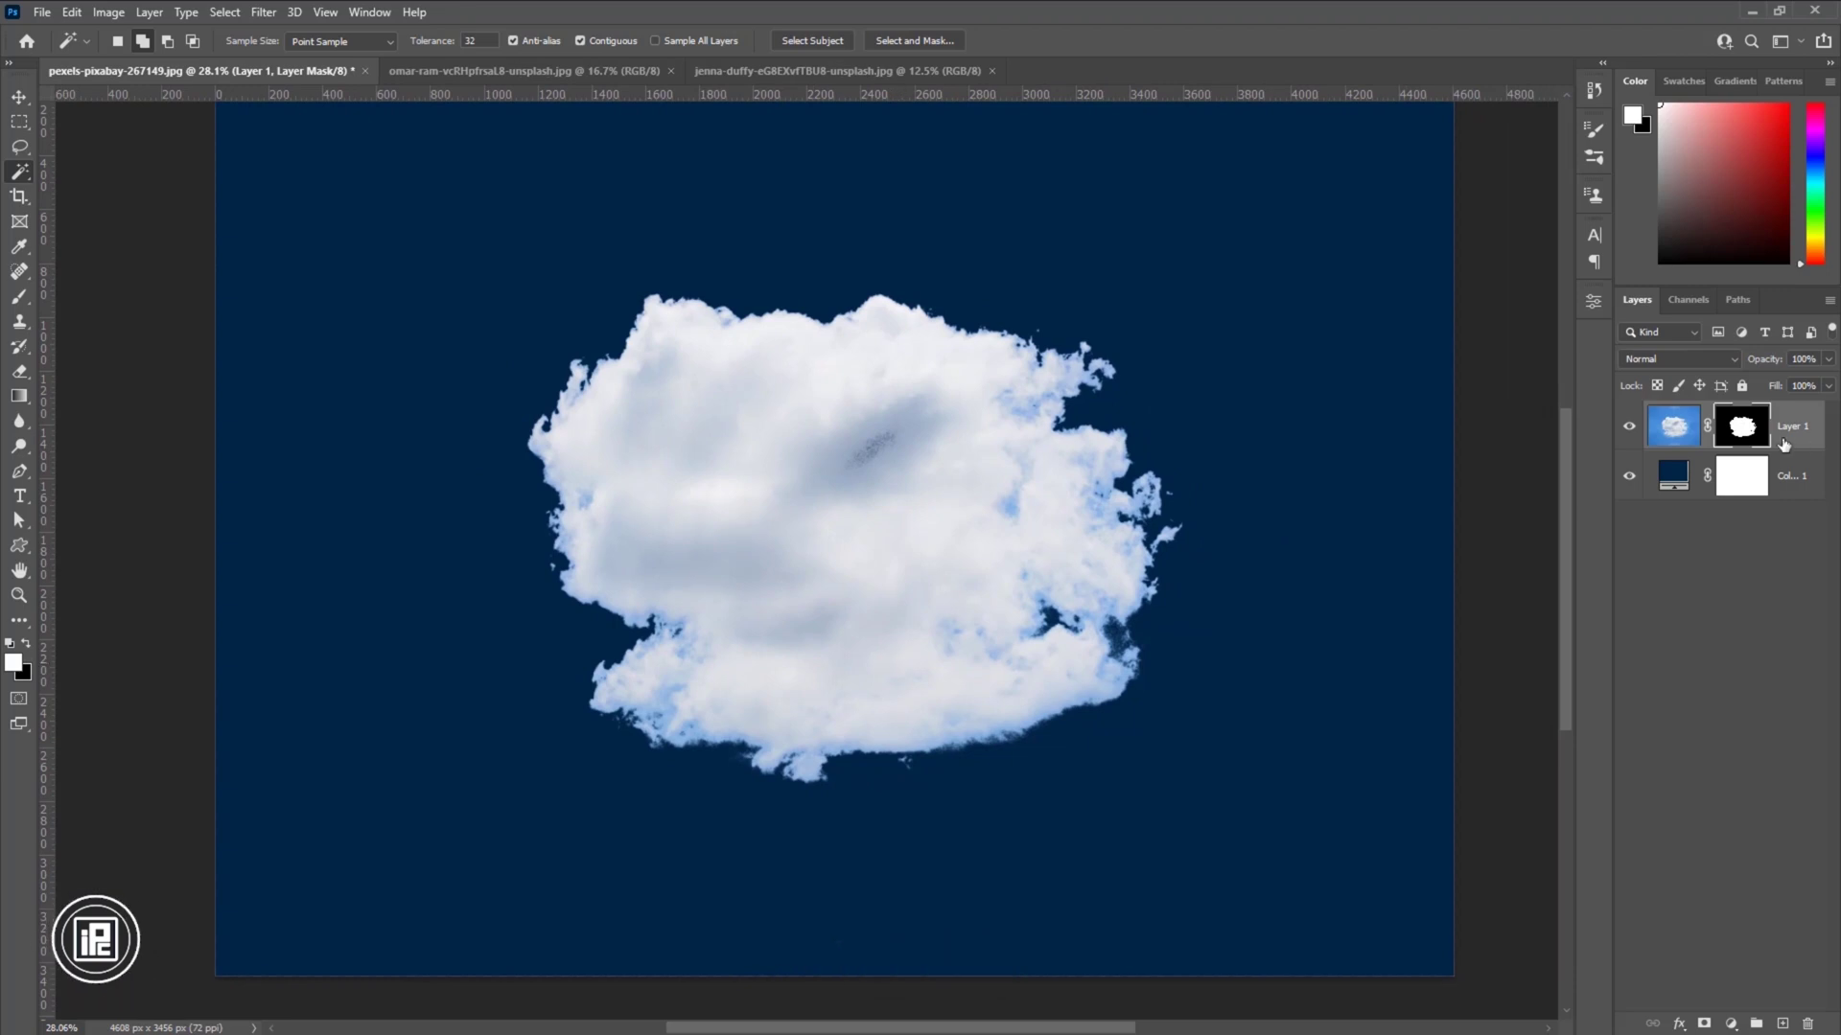
{"action": "mouse_move", "coordinate": [1747, 436]}
{"action": "left_mouse_down"}
{"action": "mouse_move", "coordinate": [1790, 956]}
{"action": "mouse_move", "coordinate": [1826, 1028]}
{"action": "mouse_move", "coordinate": [1808, 1021]}
{"action": "left_mouse_up"}
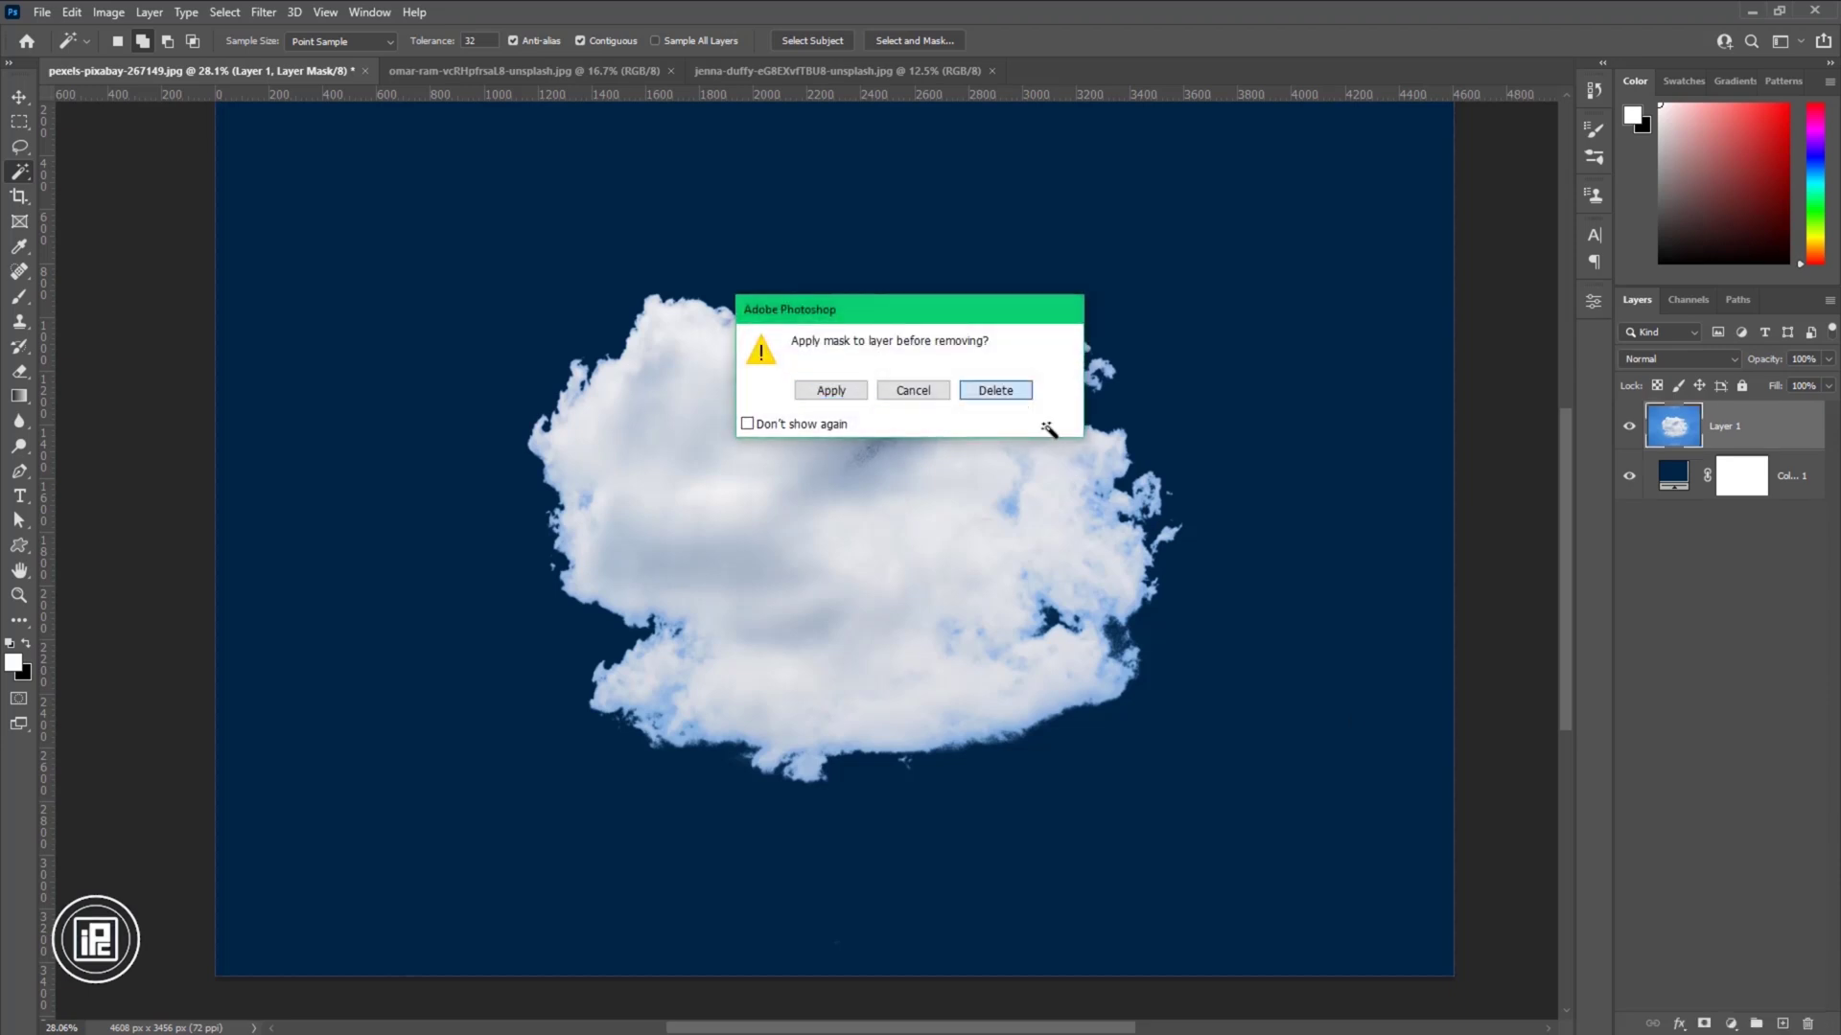
Delete the mask, apply Black & White with Blues and Cyans lowered, then Invert
{"action": "left_click", "coordinate": [994, 385]}
{"action": "key", "text": "v"}
{"action": "left_click", "coordinate": [108, 12]}
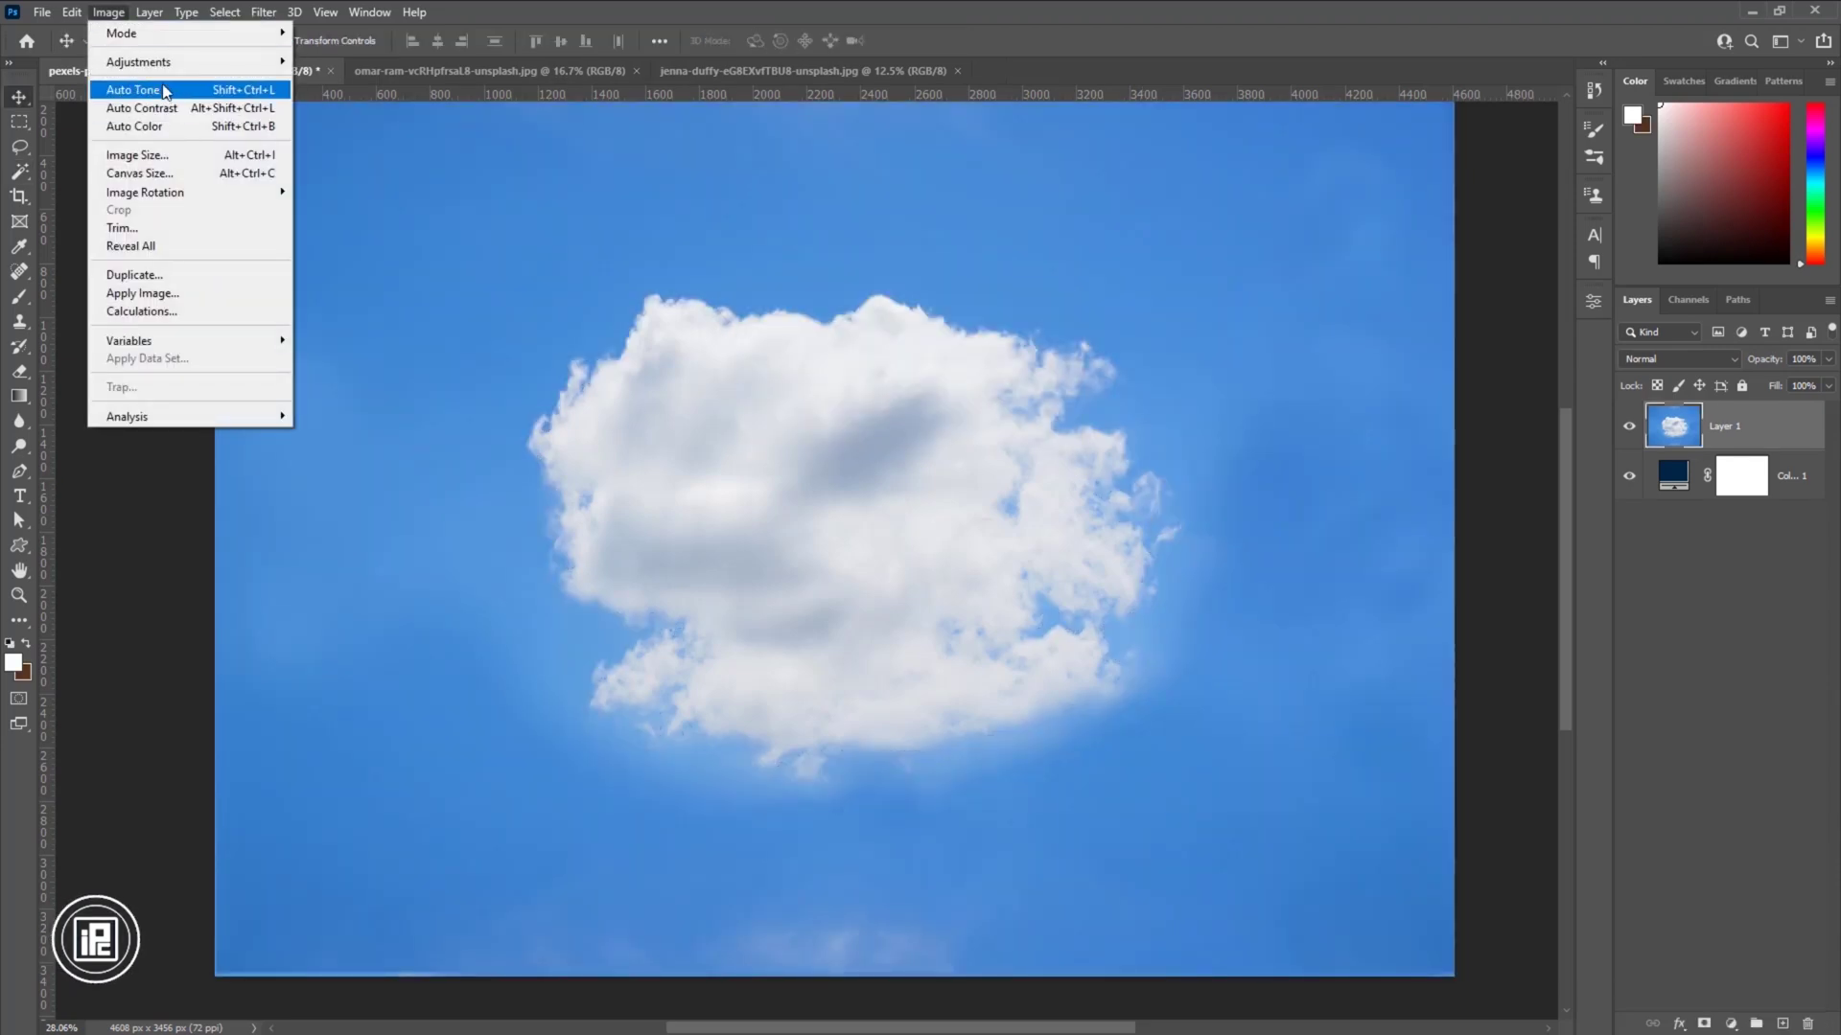
{"action": "mouse_move", "coordinate": [138, 62]}
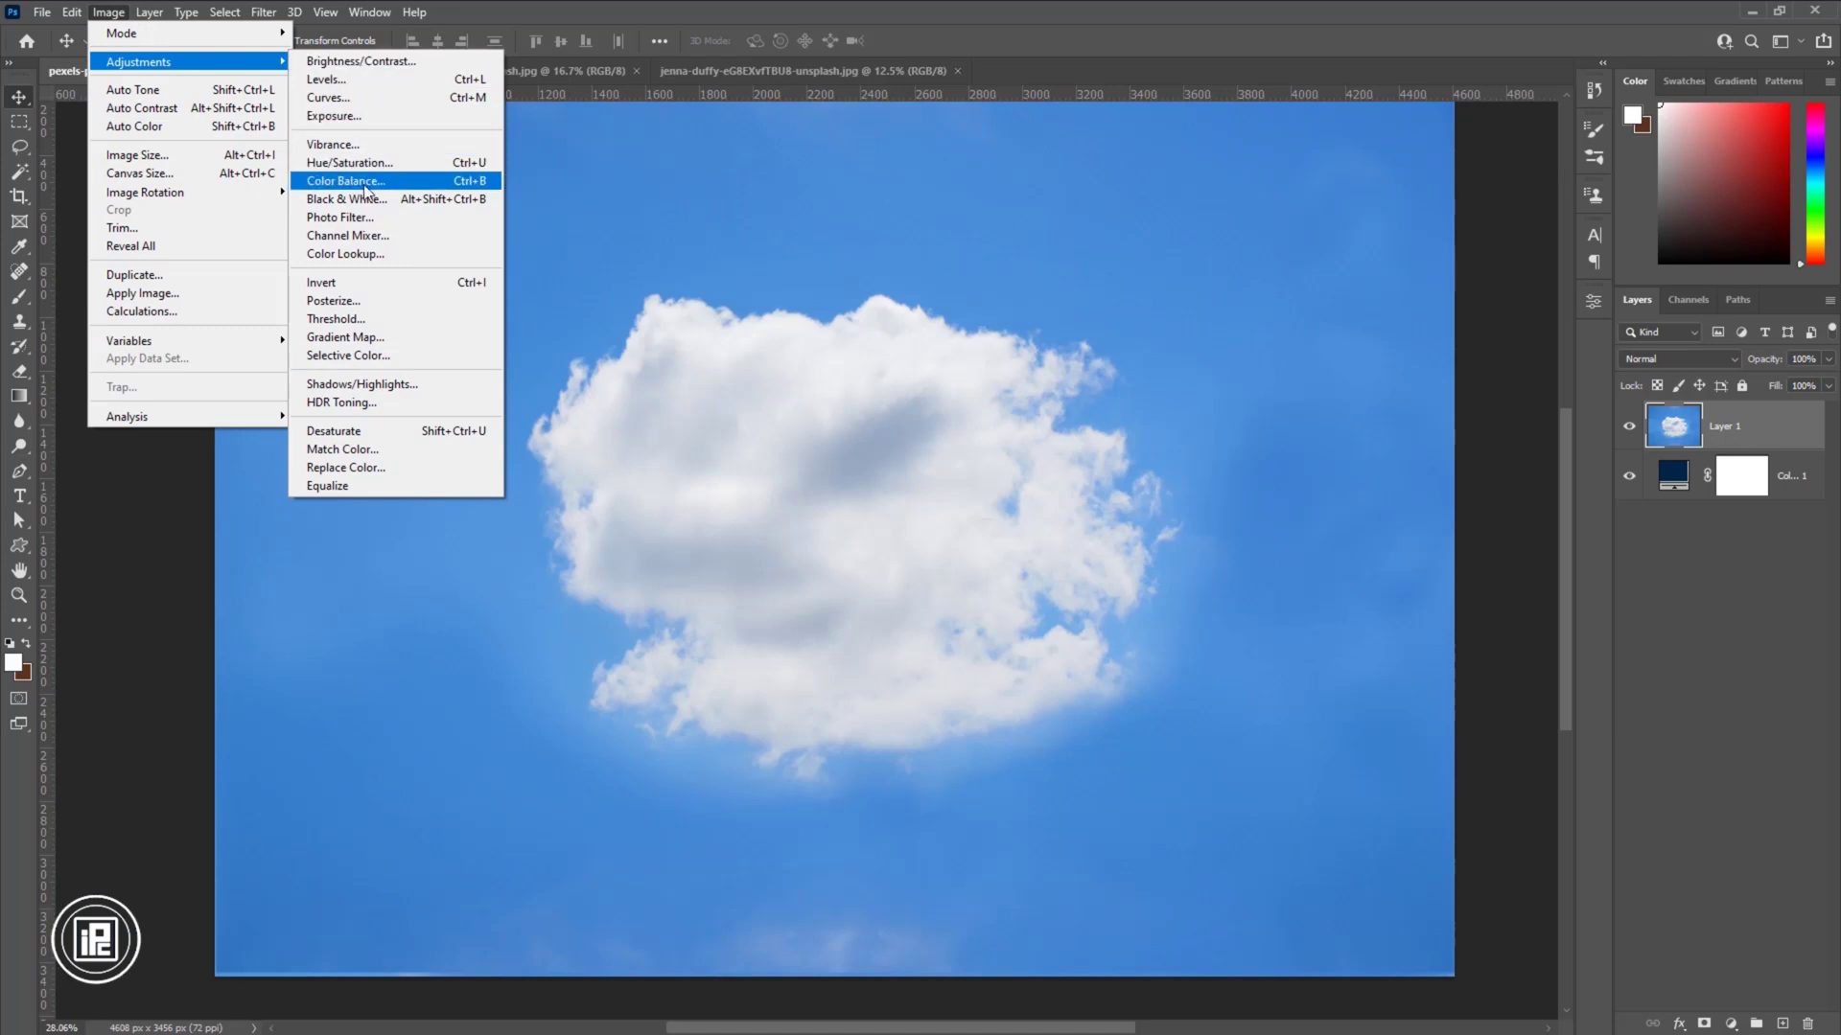
{"action": "left_click", "coordinate": [366, 205]}
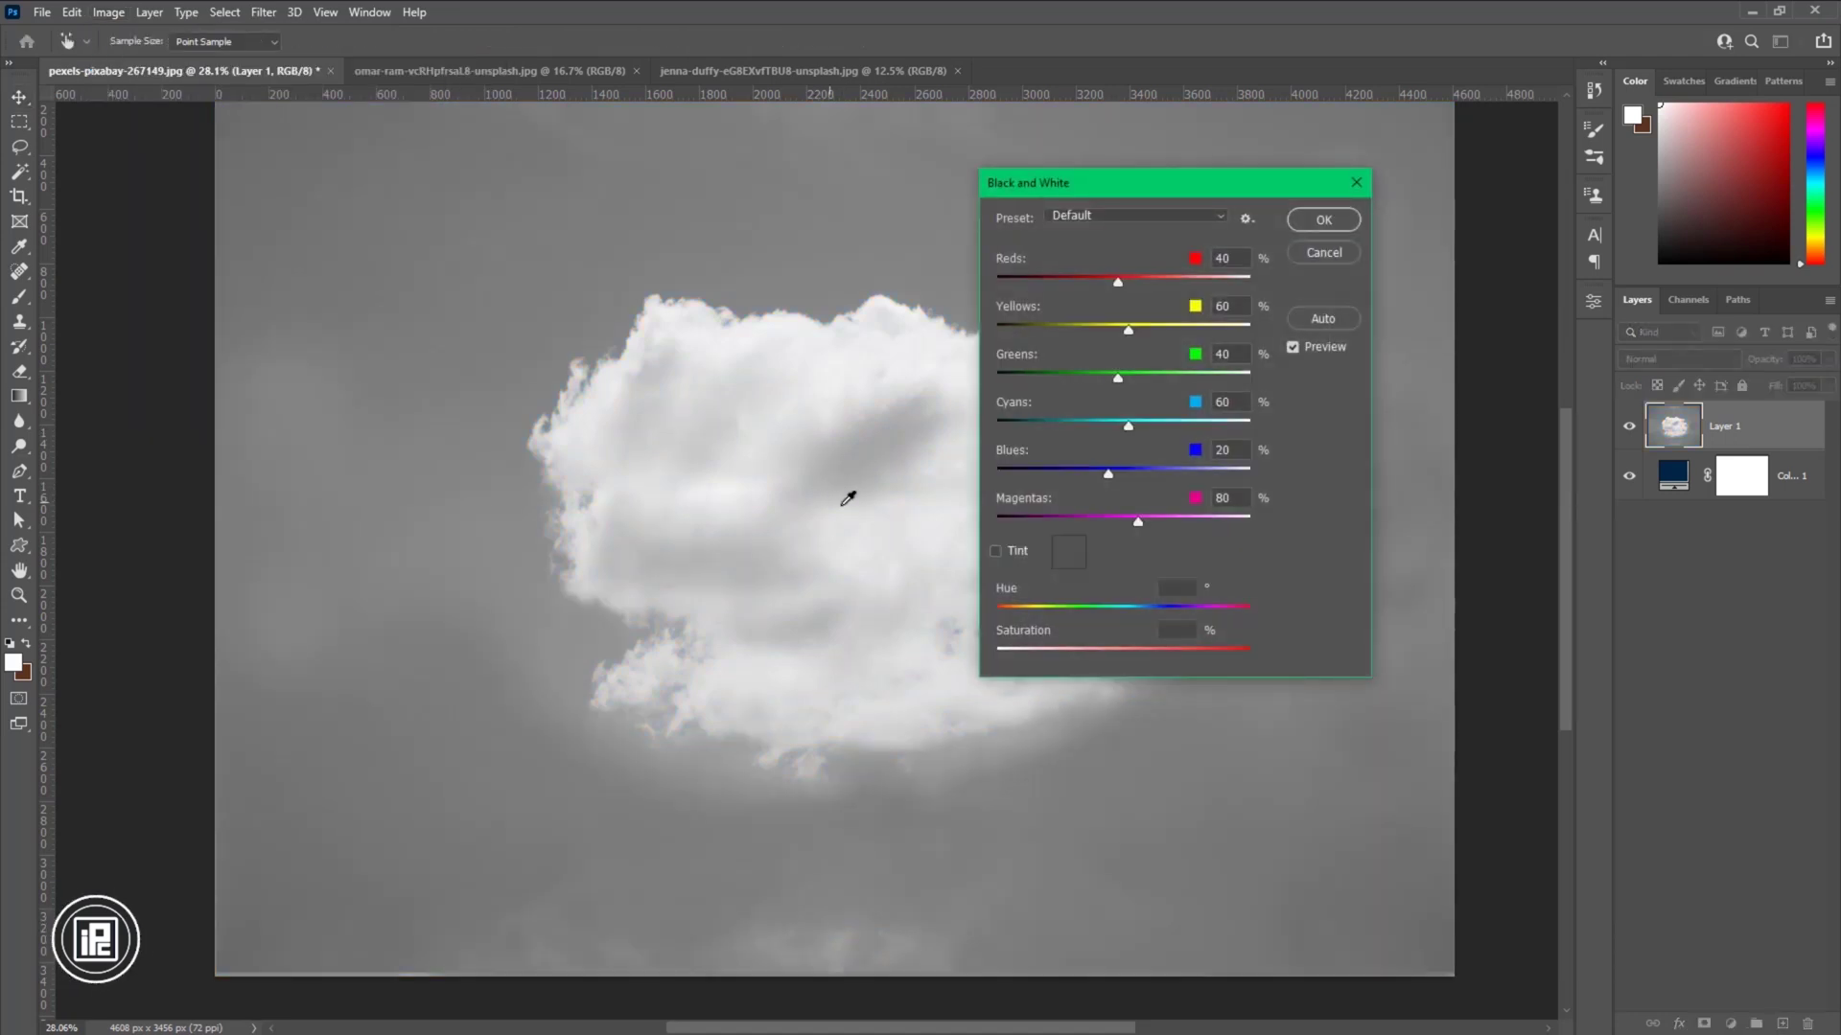
{"action": "left_click_drag", "start_coordinate": [1089, 474], "coordinate": [996, 474]}
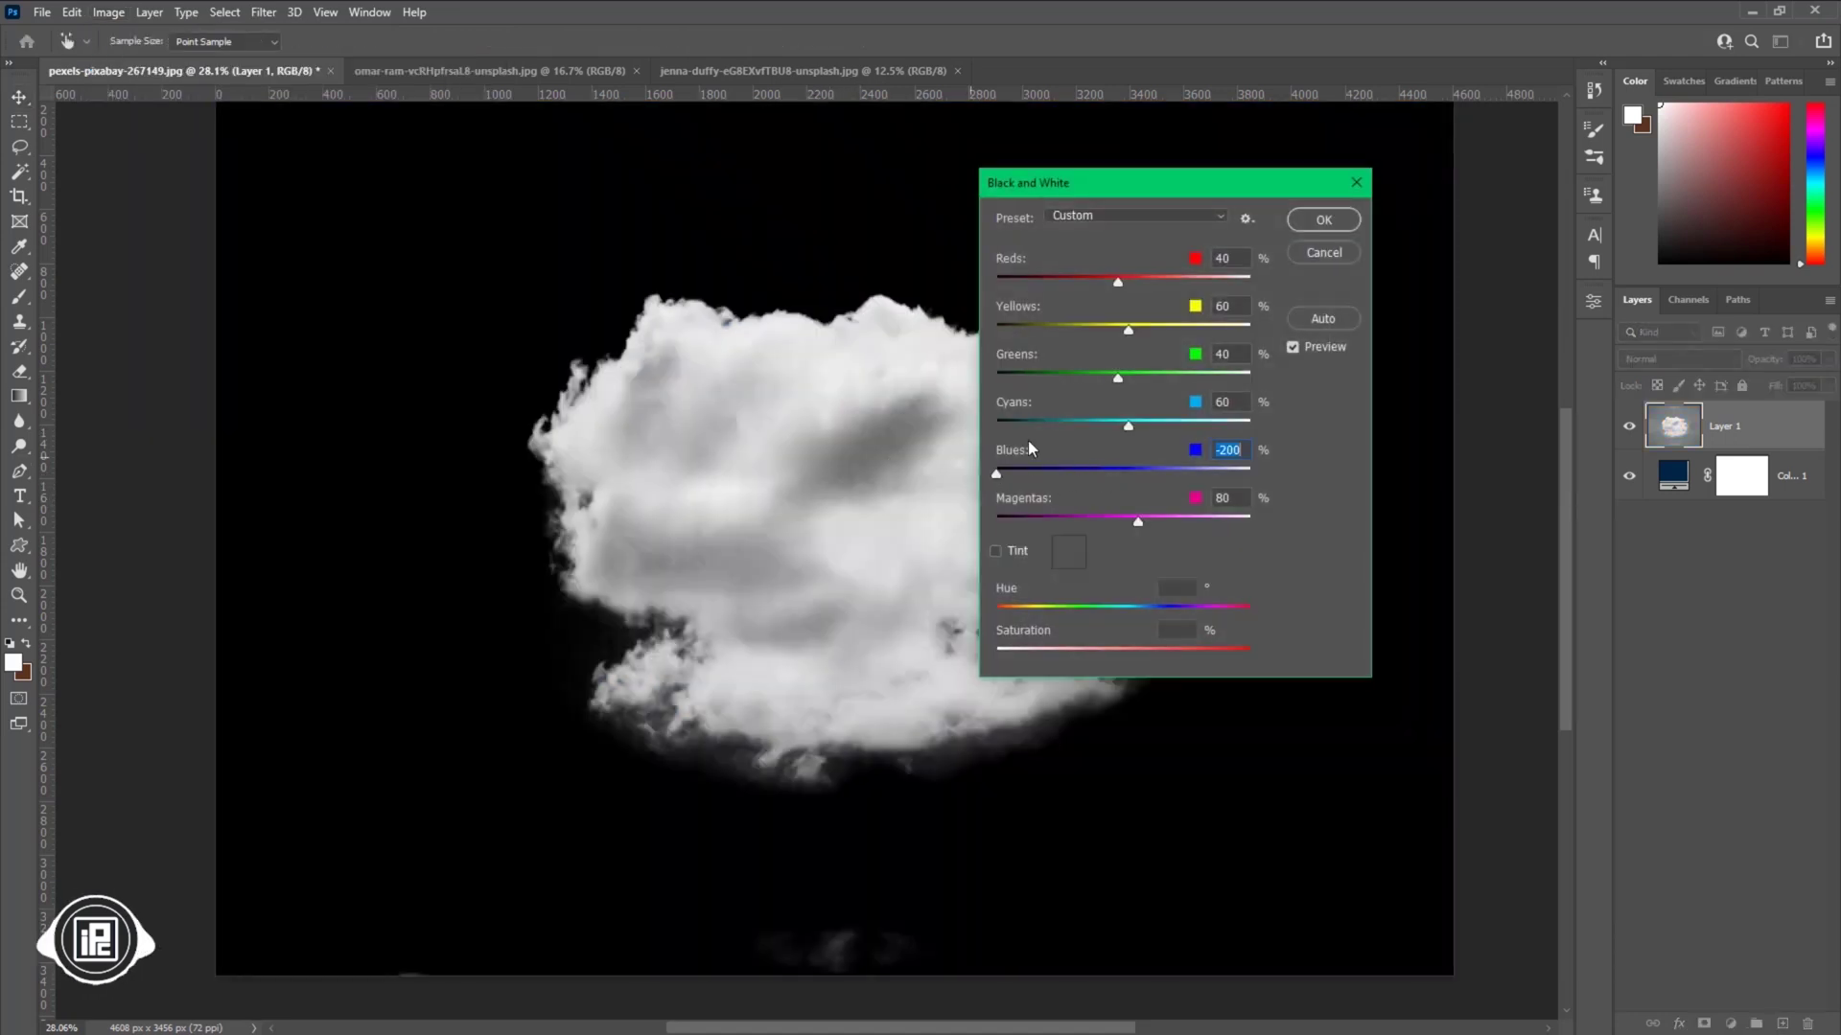
{"action": "mouse_move", "coordinate": [1061, 423]}
{"action": "left_mouse_down"}
{"action": "mouse_move", "coordinate": [904, 399]}
{"action": "mouse_move", "coordinate": [1040, 423]}
{"action": "left_mouse_up"}
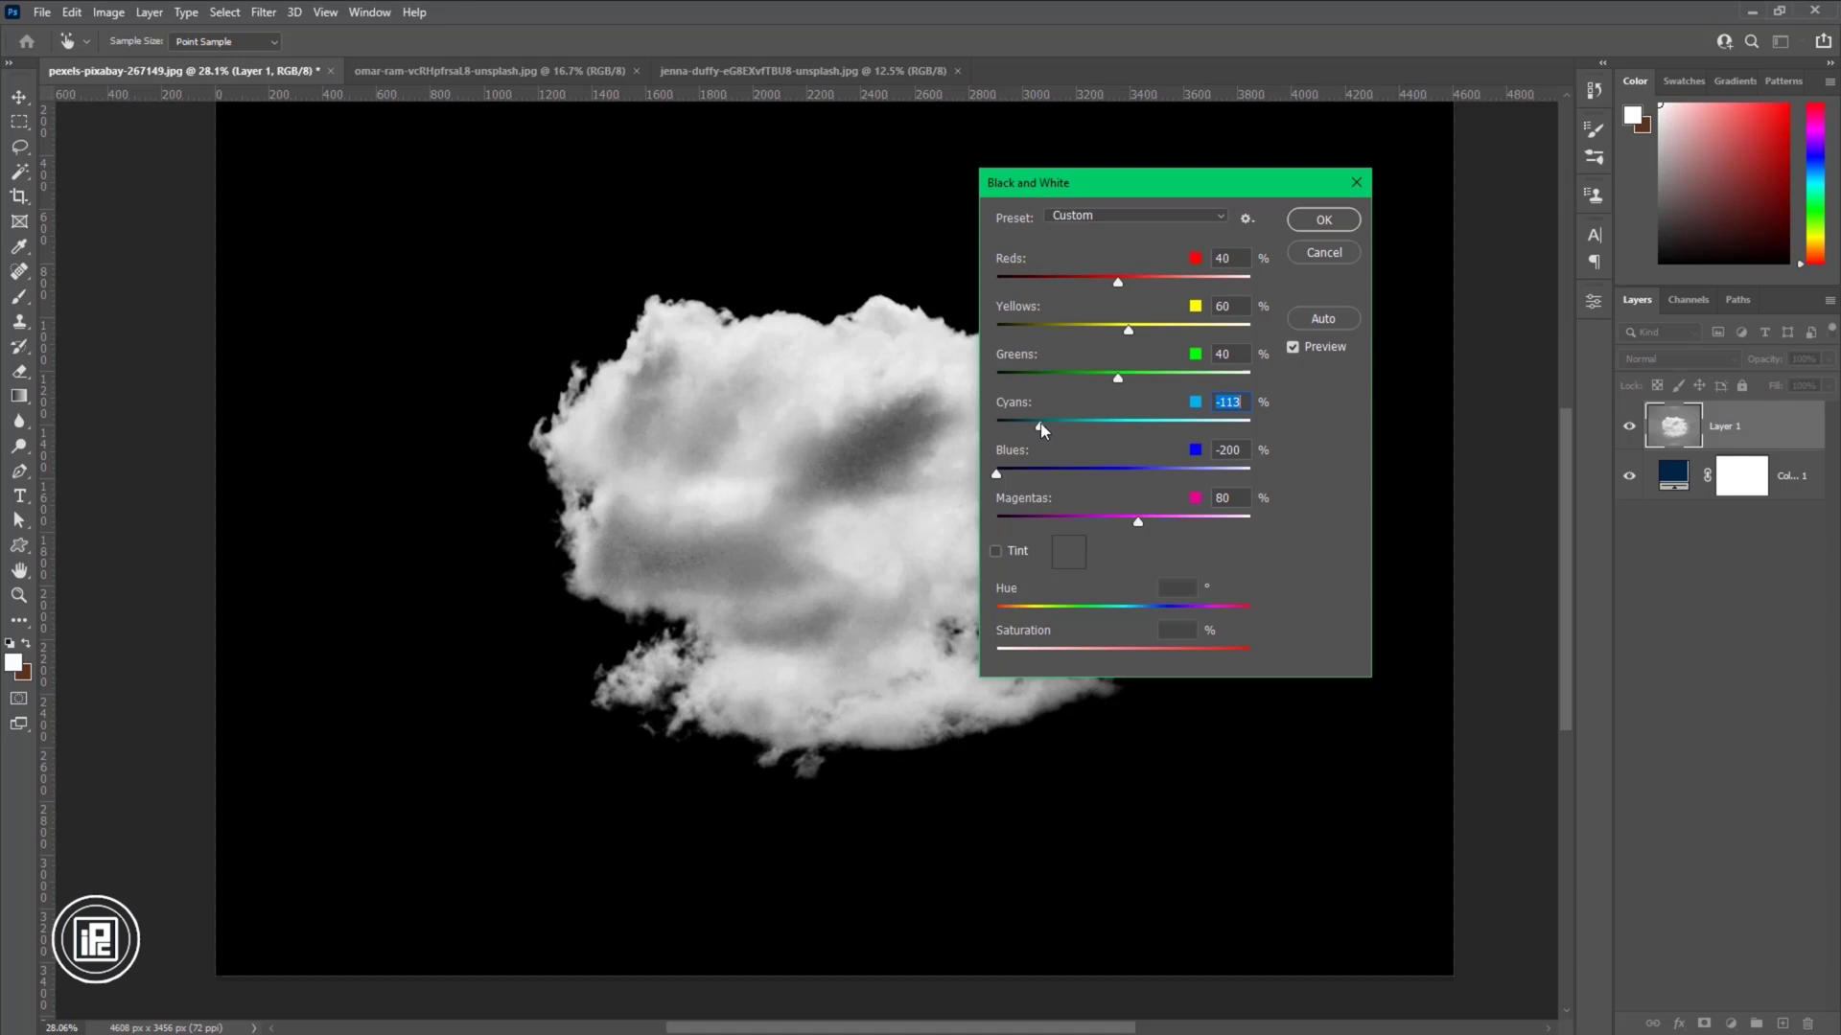
{"action": "left_click", "coordinate": [1323, 224]}
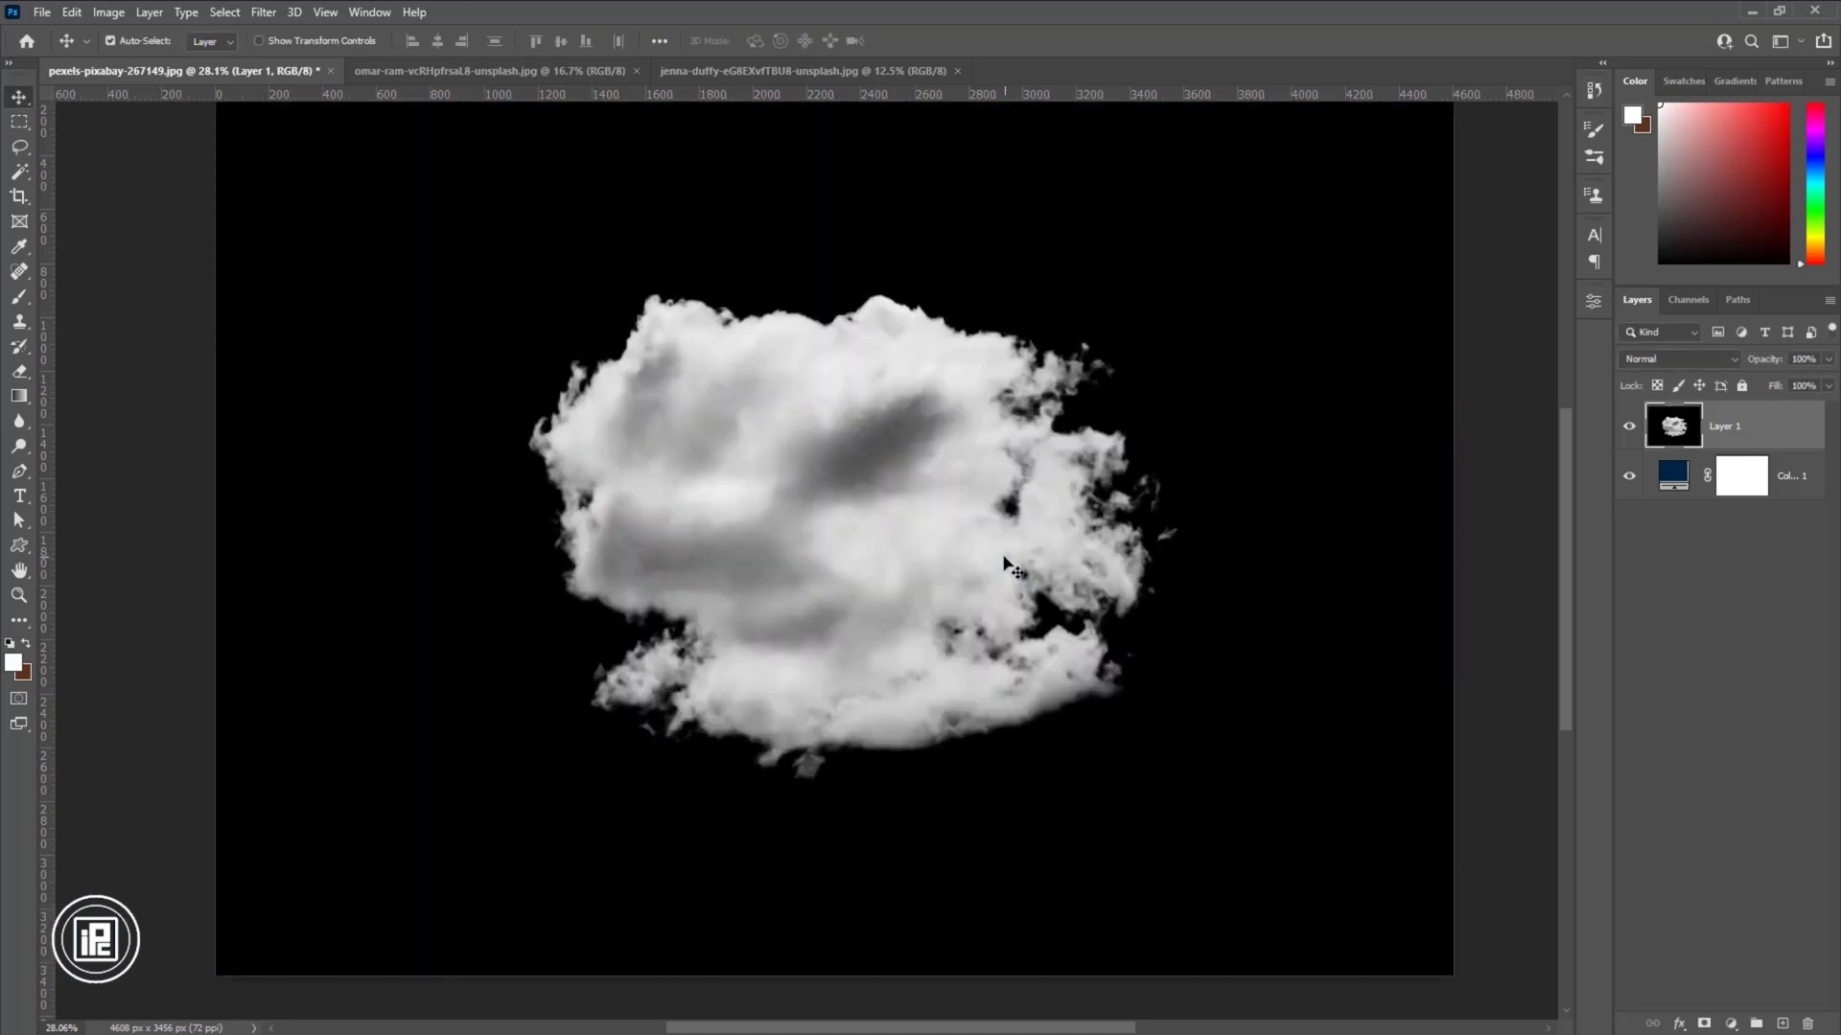
{"action": "left_click", "coordinate": [108, 12]}
{"action": "mouse_move", "coordinate": [138, 62]}
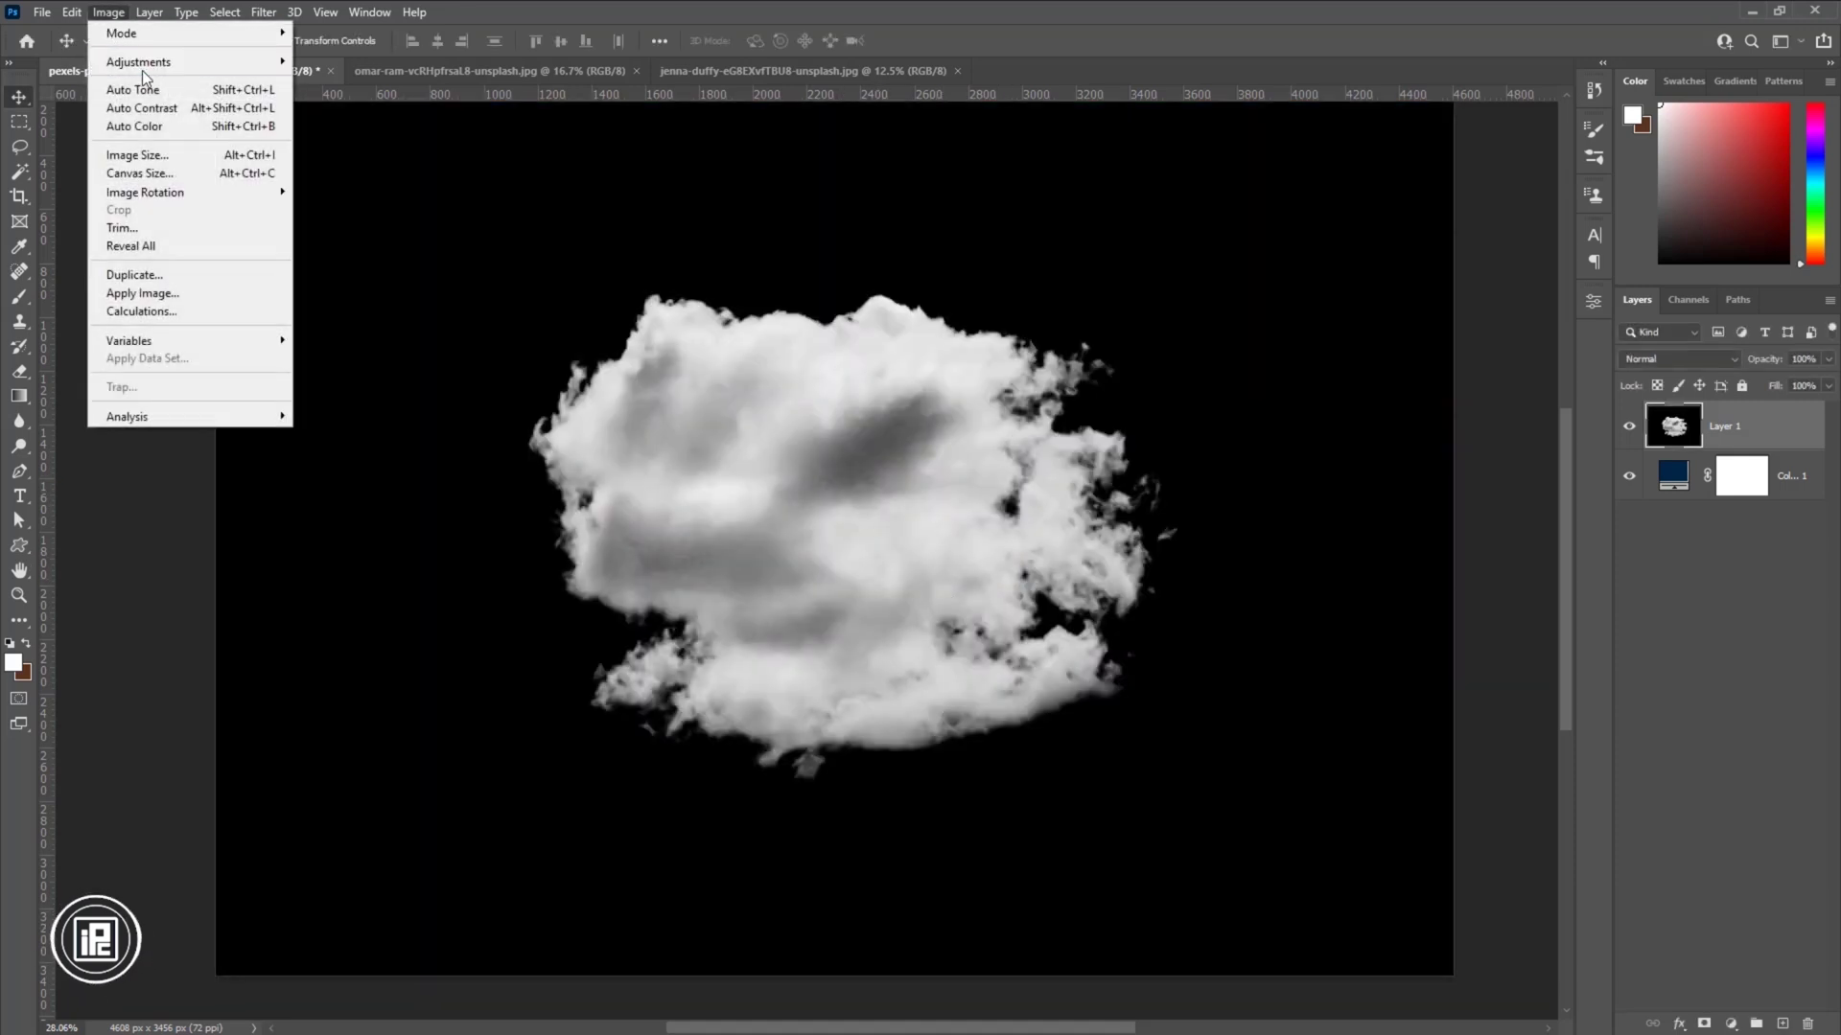
{"action": "left_click", "coordinate": [371, 282]}
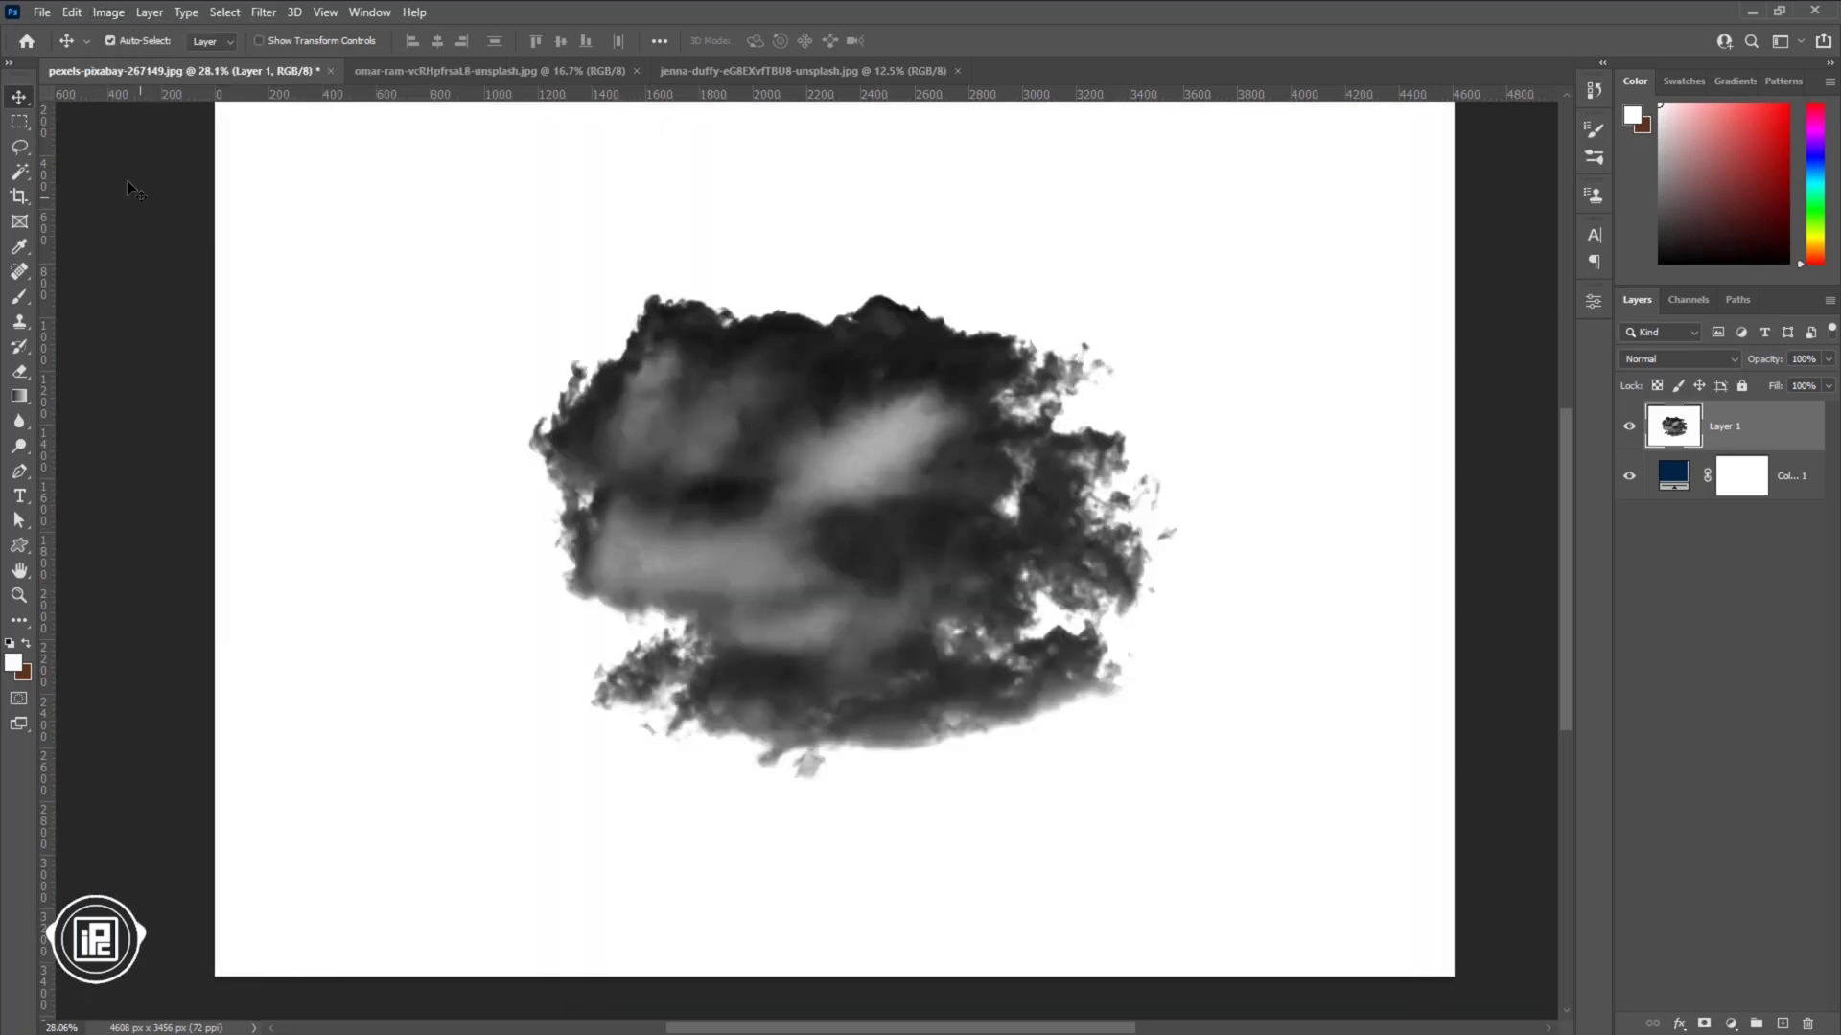
Define the dark cloud image as a brush preset named 'Cloud' and select the Brush tool
{"action": "left_click", "coordinate": [79, 10]}
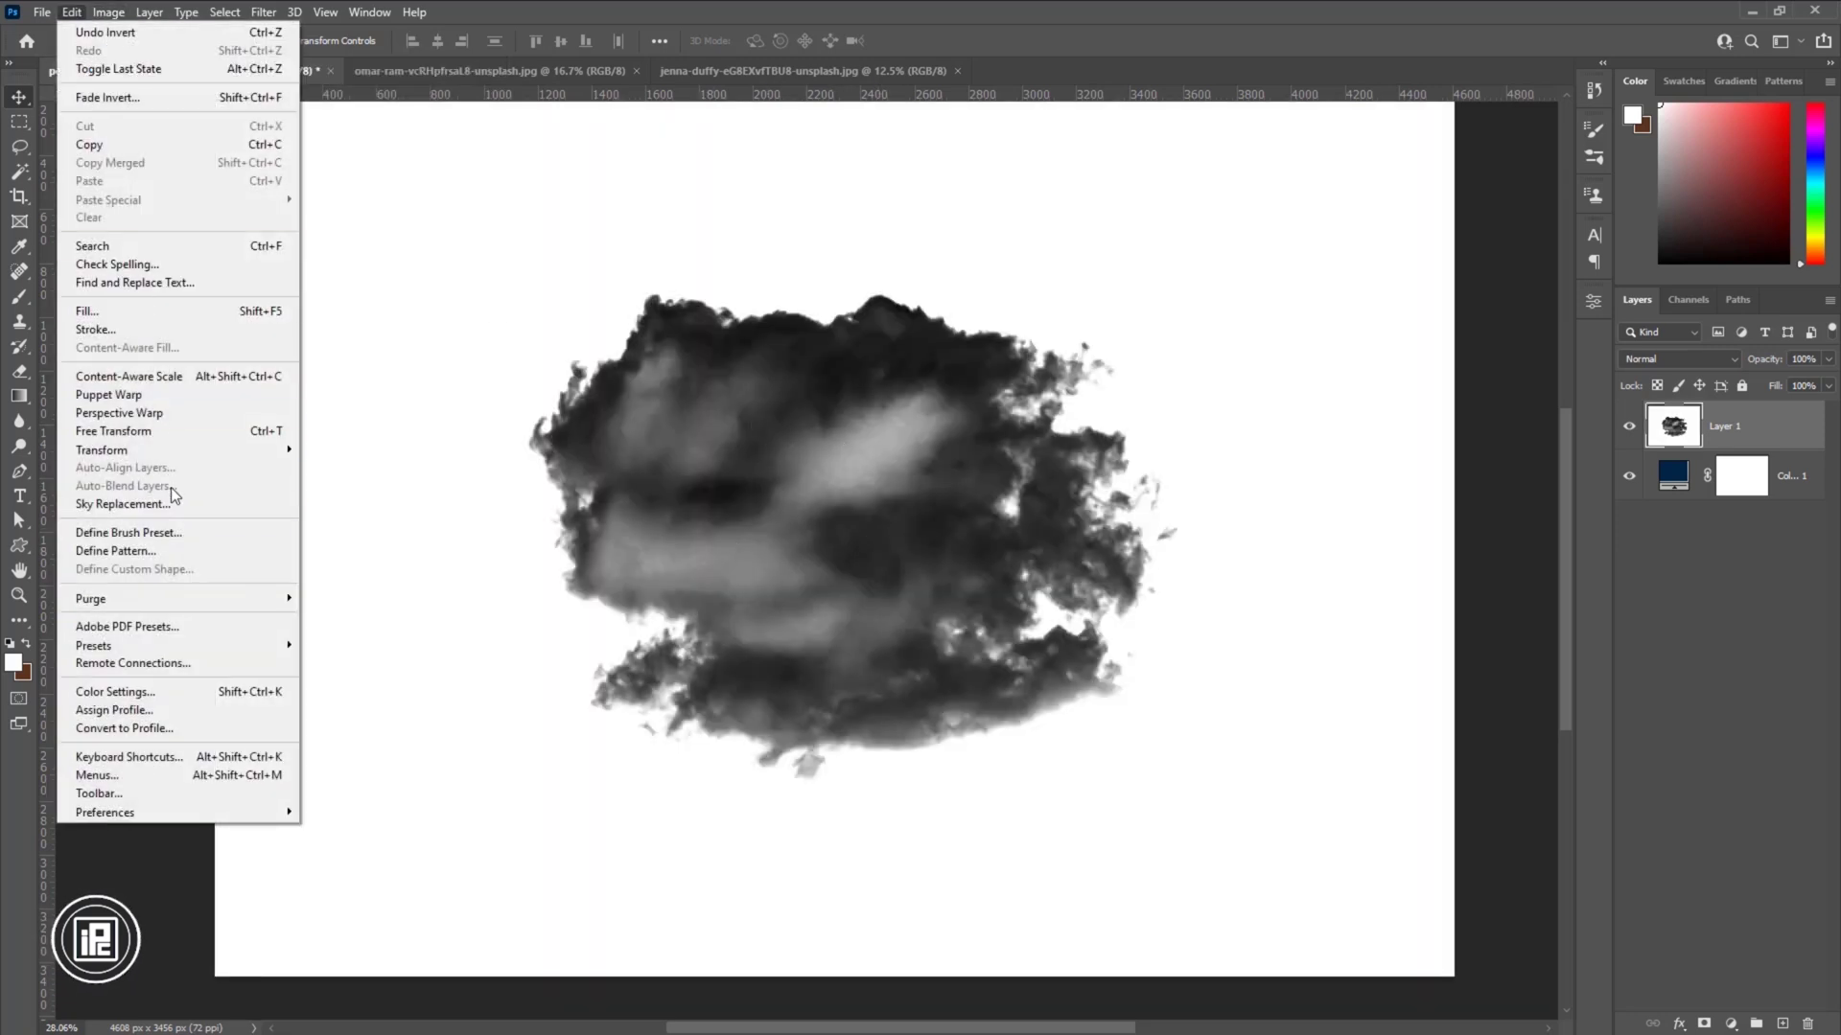
{"action": "left_click", "coordinate": [140, 540]}
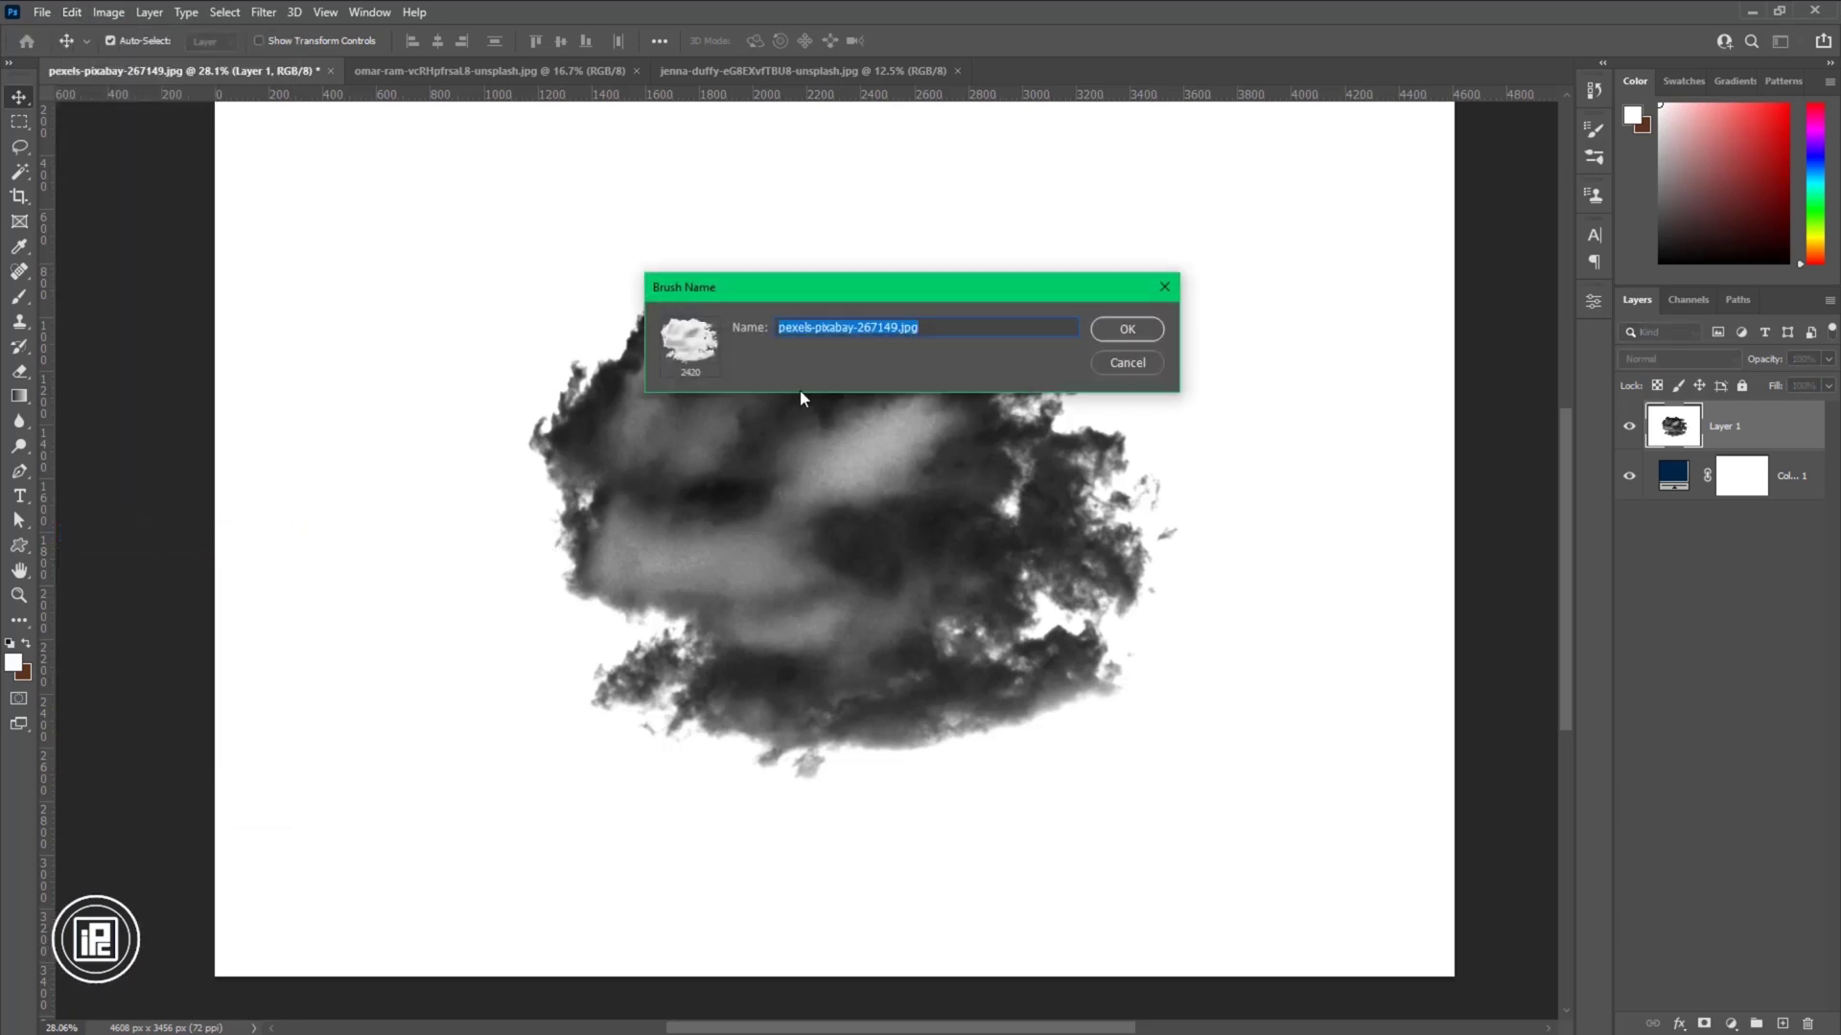
{"action": "type", "text": "Cloud"}
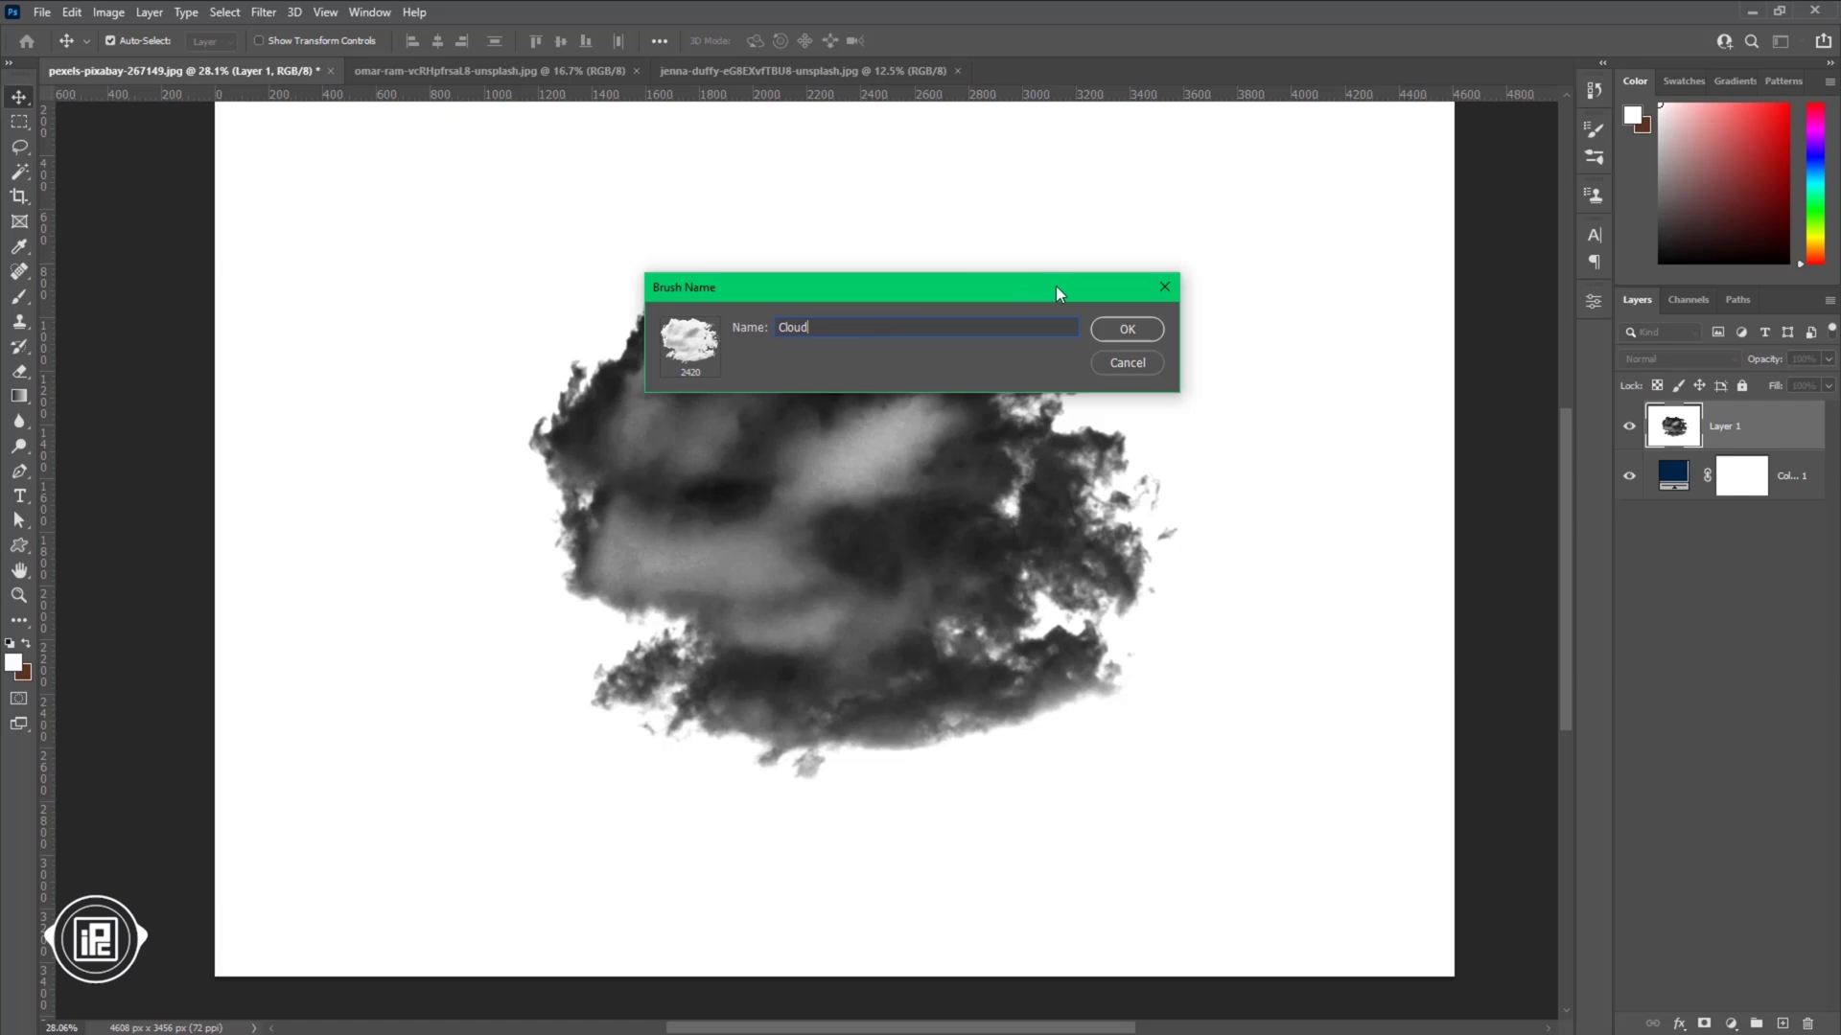
{"action": "left_click", "coordinate": [1123, 328]}
{"action": "key", "text": "b"}
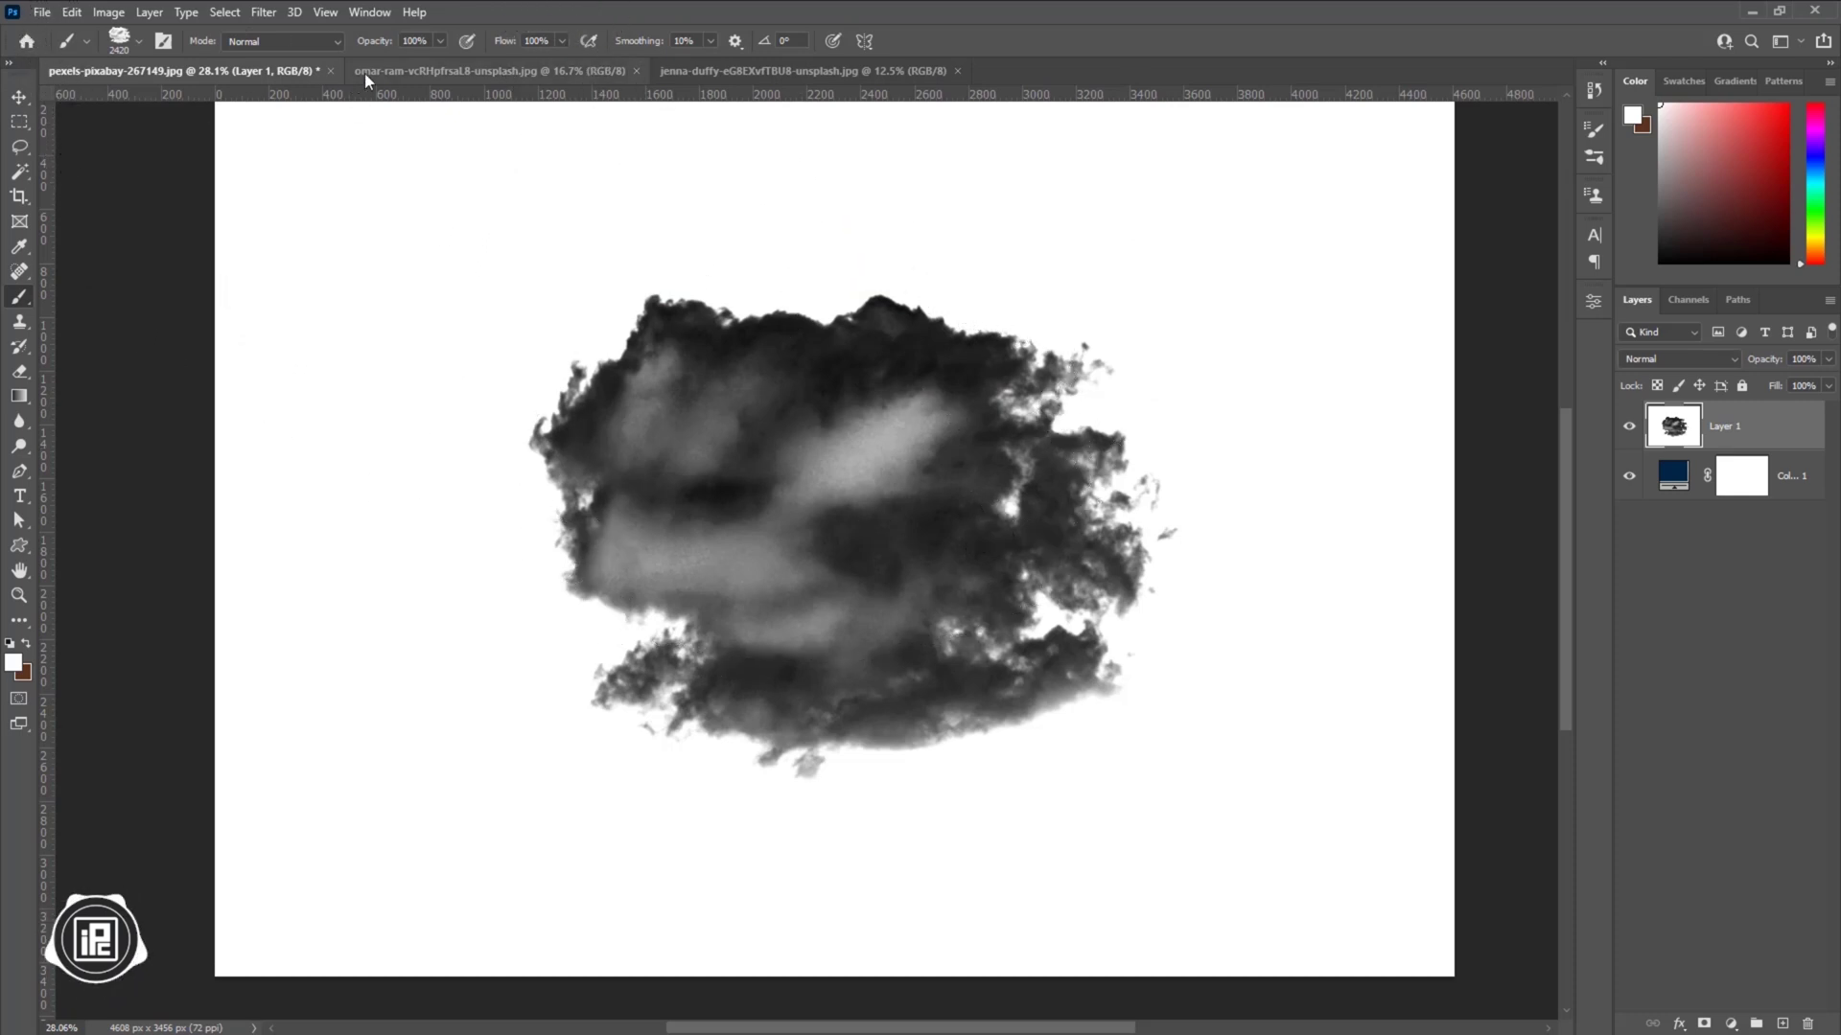
Stamp the Cloud brush on the dune photo, undo it, and return to the grass-field photo
{"action": "left_click", "coordinate": [664, 314]}
{"action": "scroll", "coordinate": [806, 532], "scroll_direction": "up", "scroll_amount": 3}
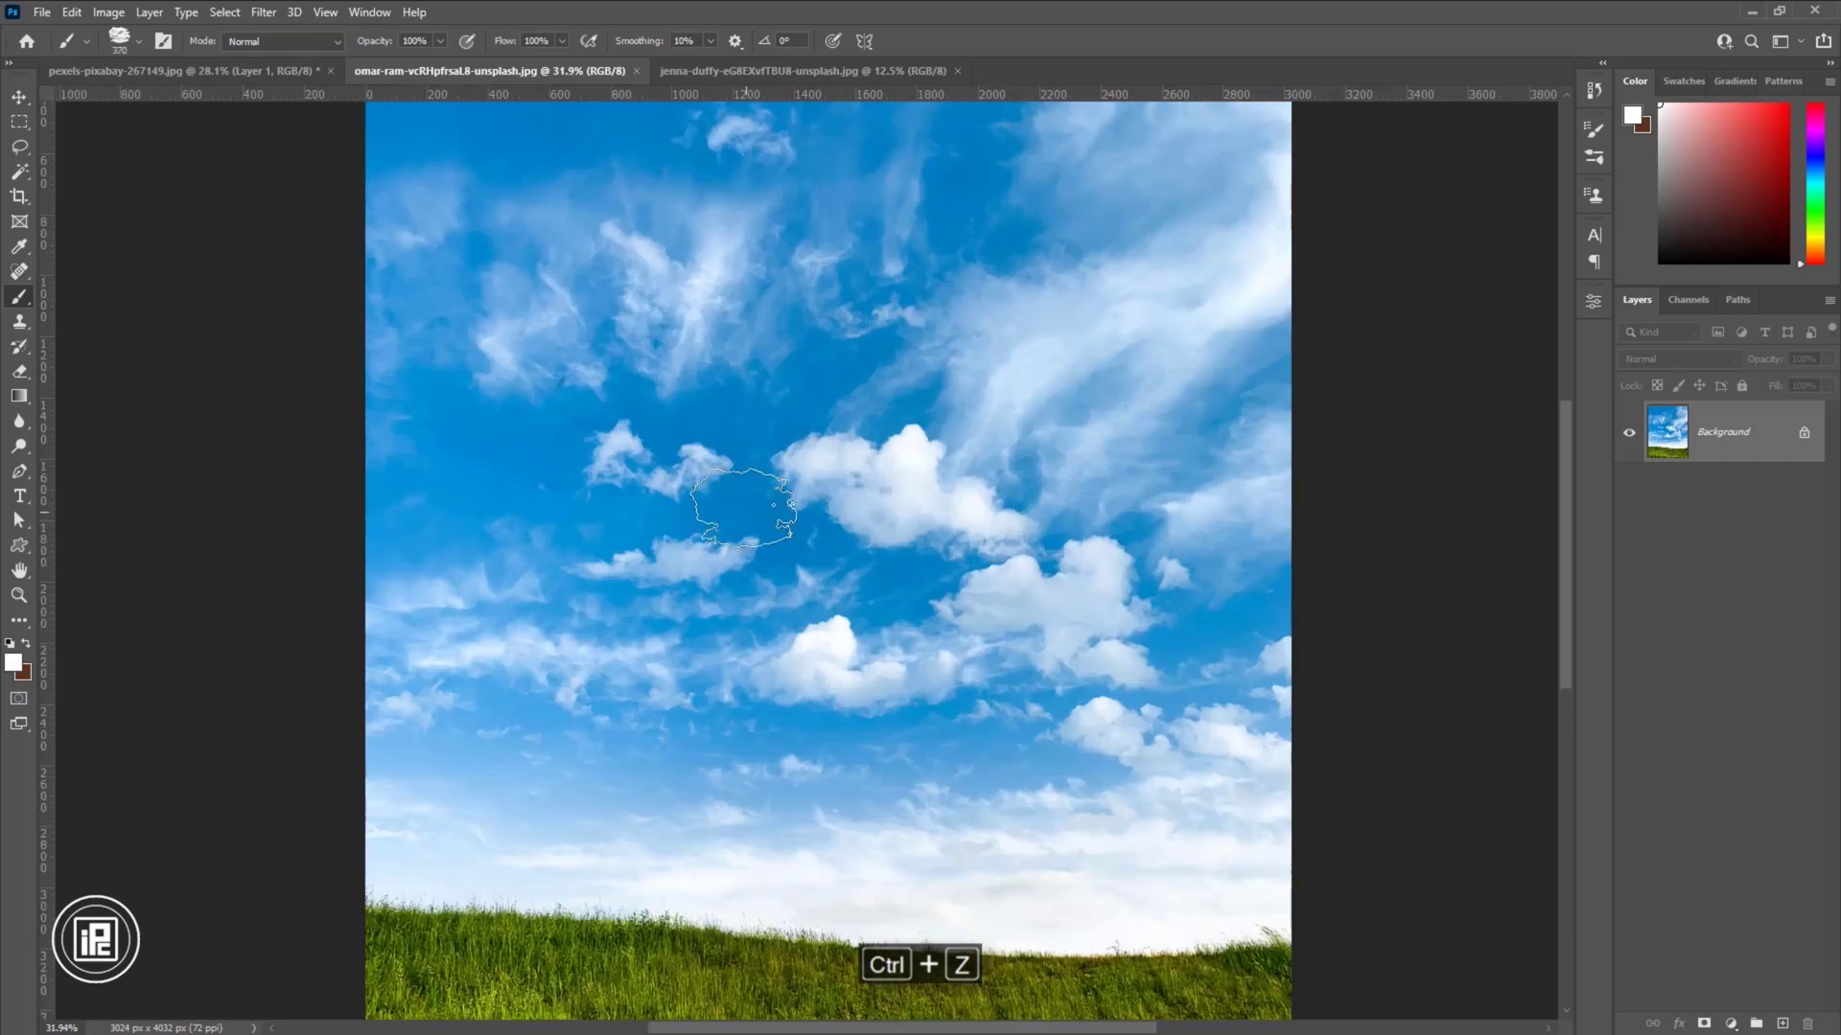
{"action": "left_click", "coordinate": [732, 73]}
{"action": "left_click", "coordinate": [655, 310]}
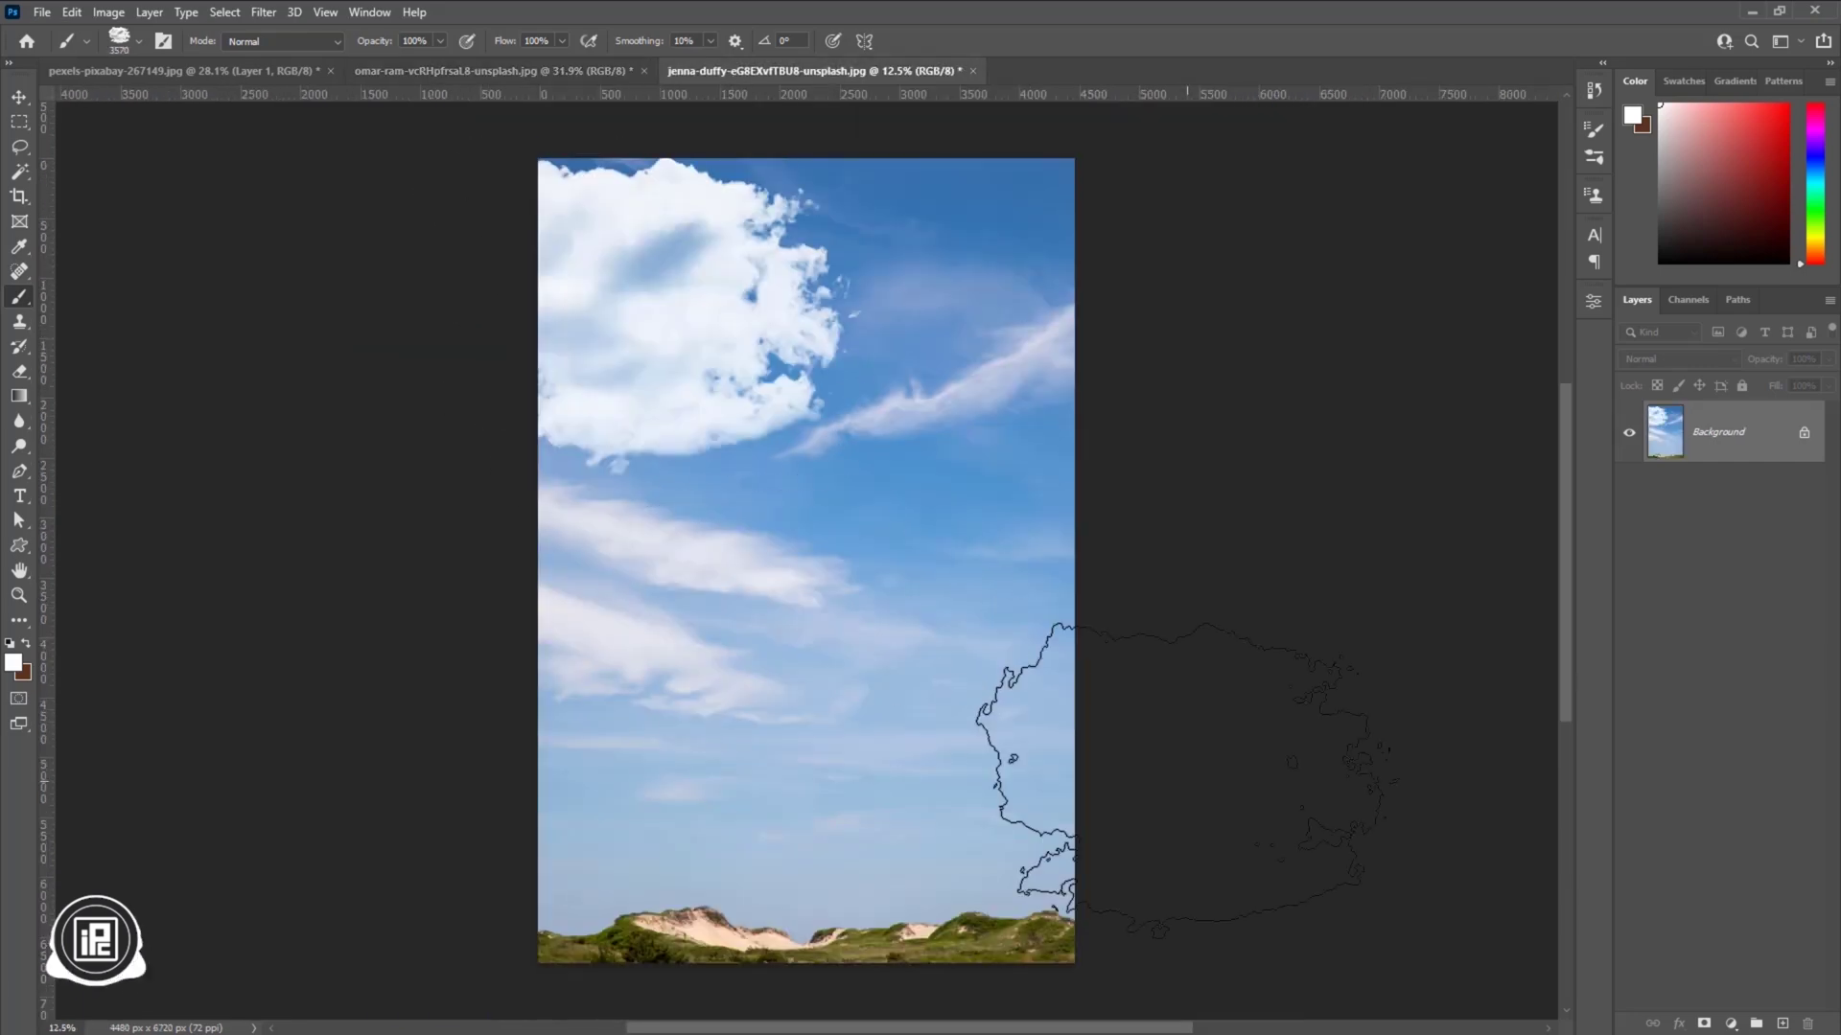
{"action": "key", "text": "ctrl+z"}
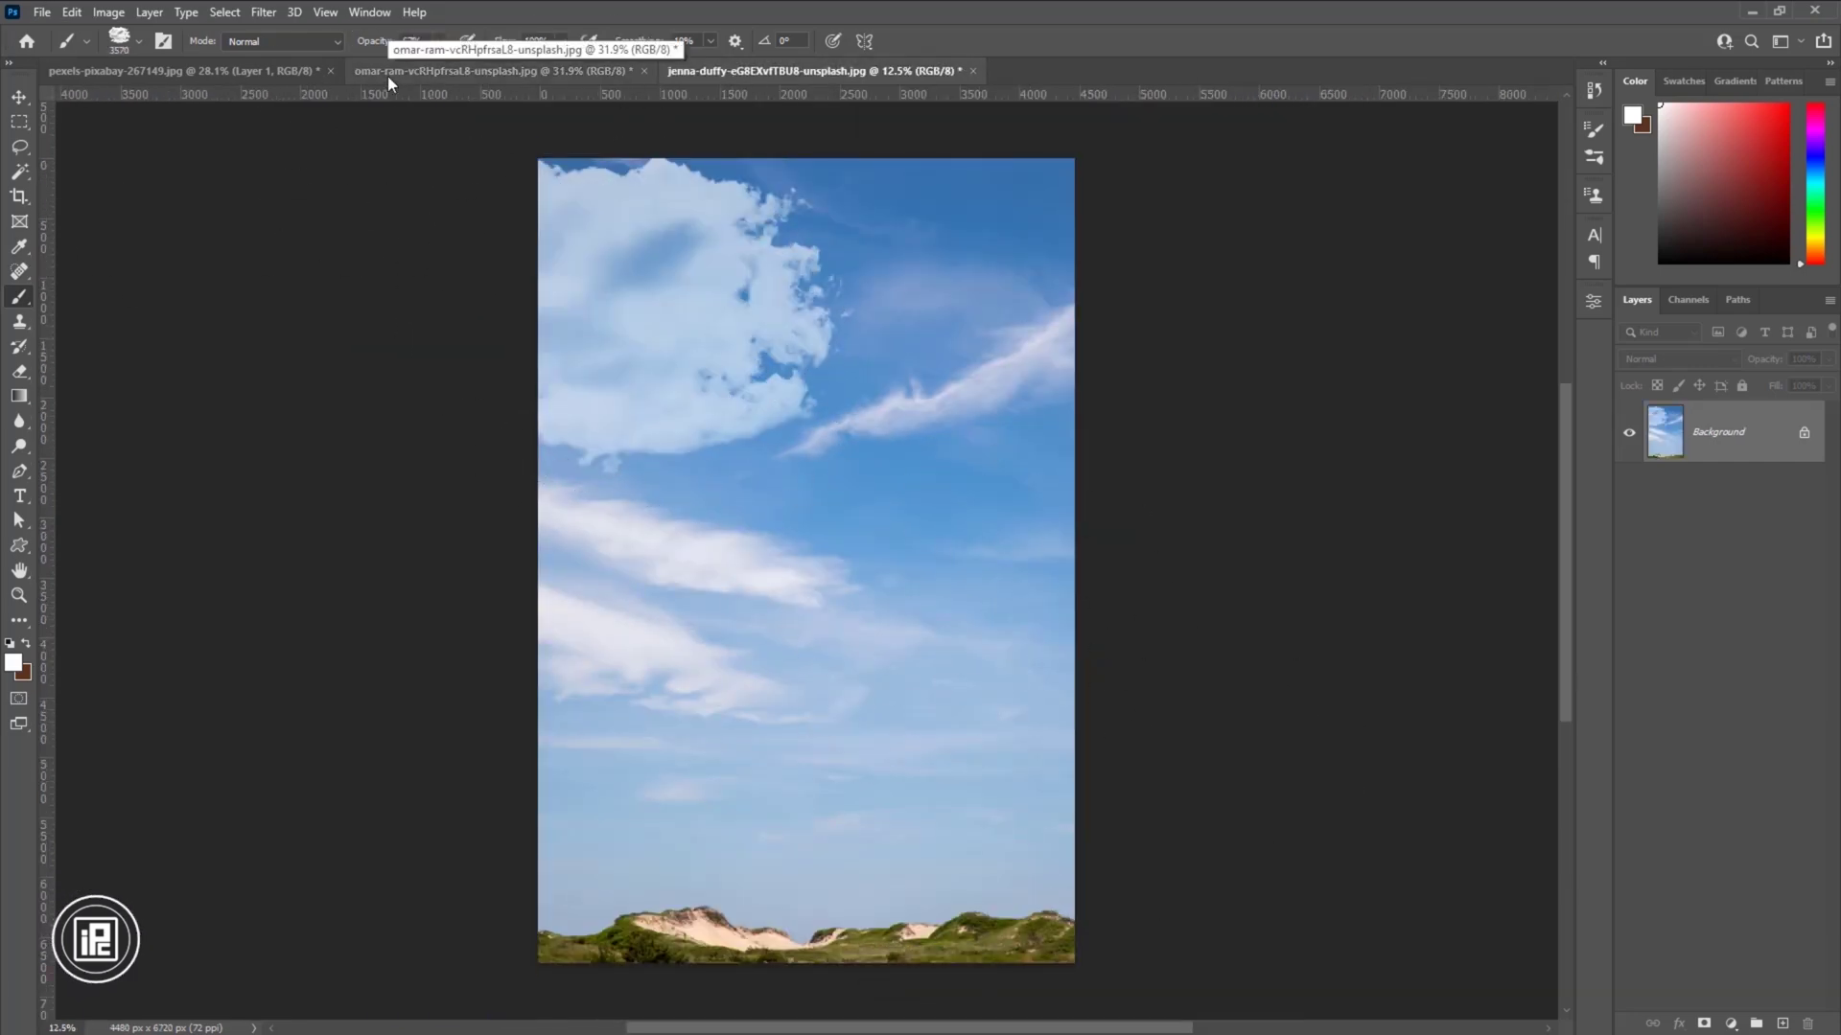
{"action": "left_click", "coordinate": [387, 72]}
{"action": "scroll", "coordinate": [812, 604], "scroll_direction": "down", "scroll_amount": 3}
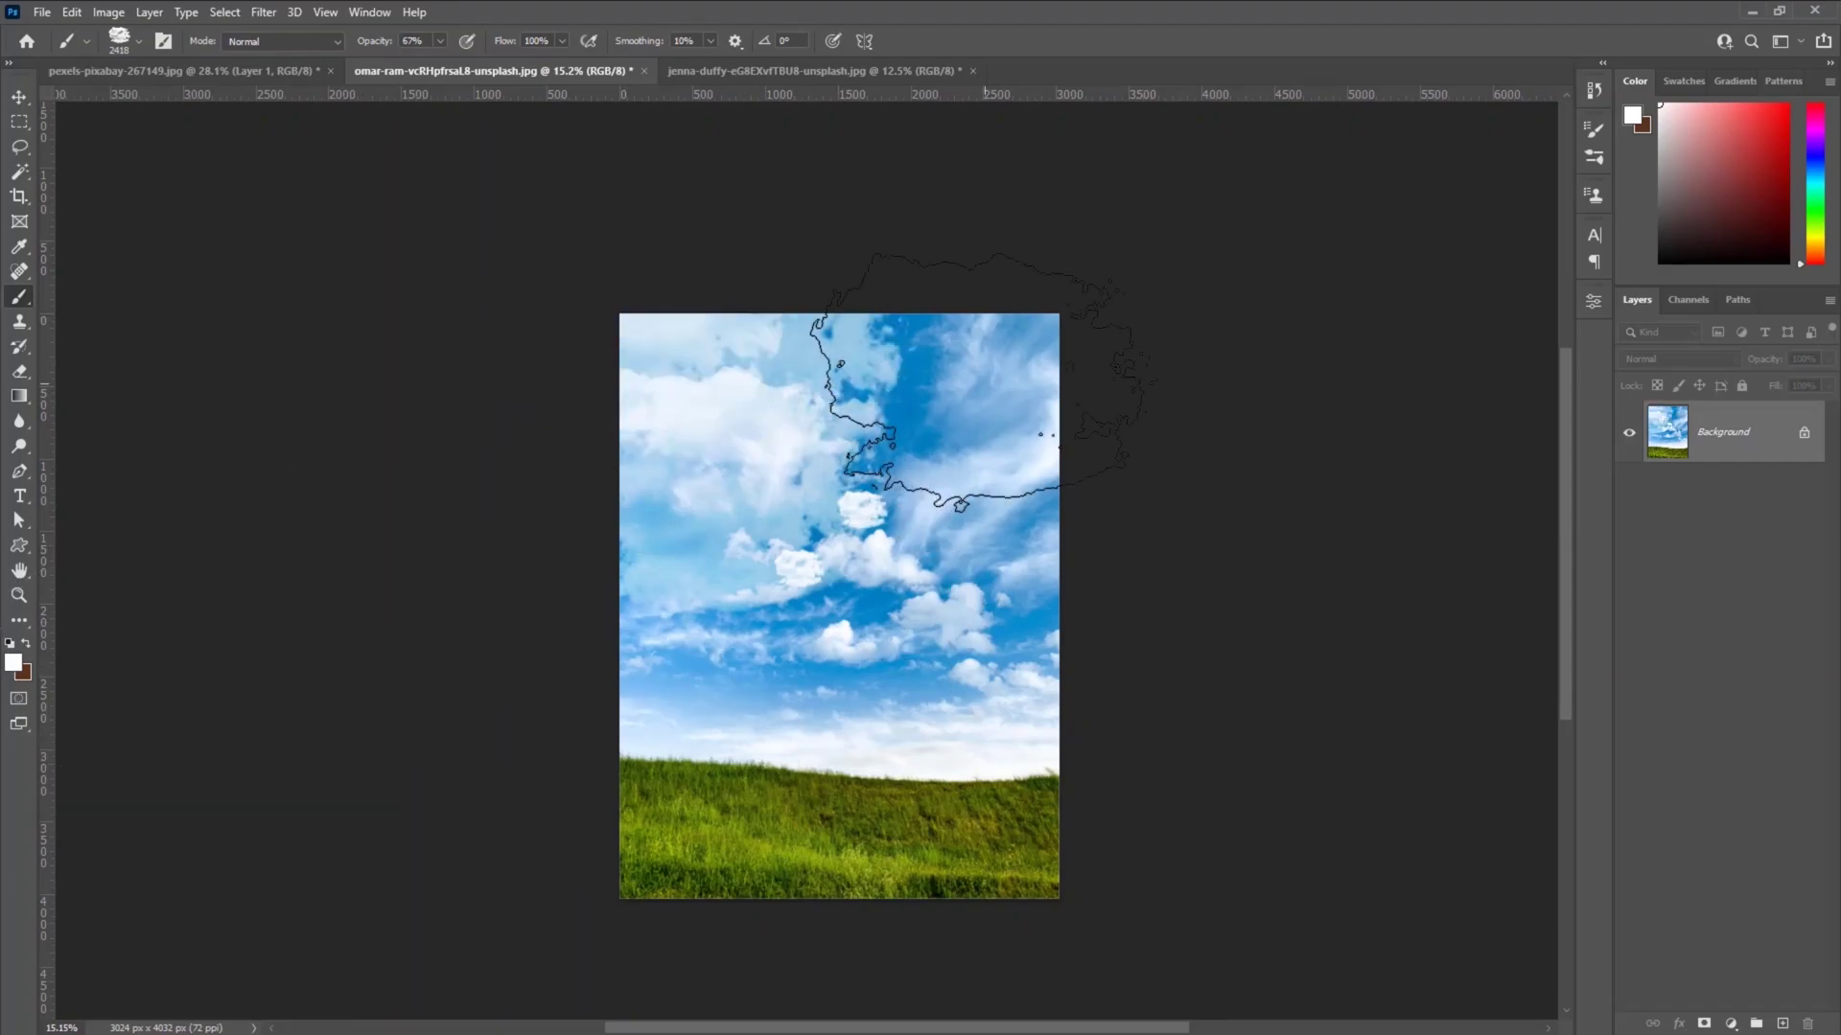